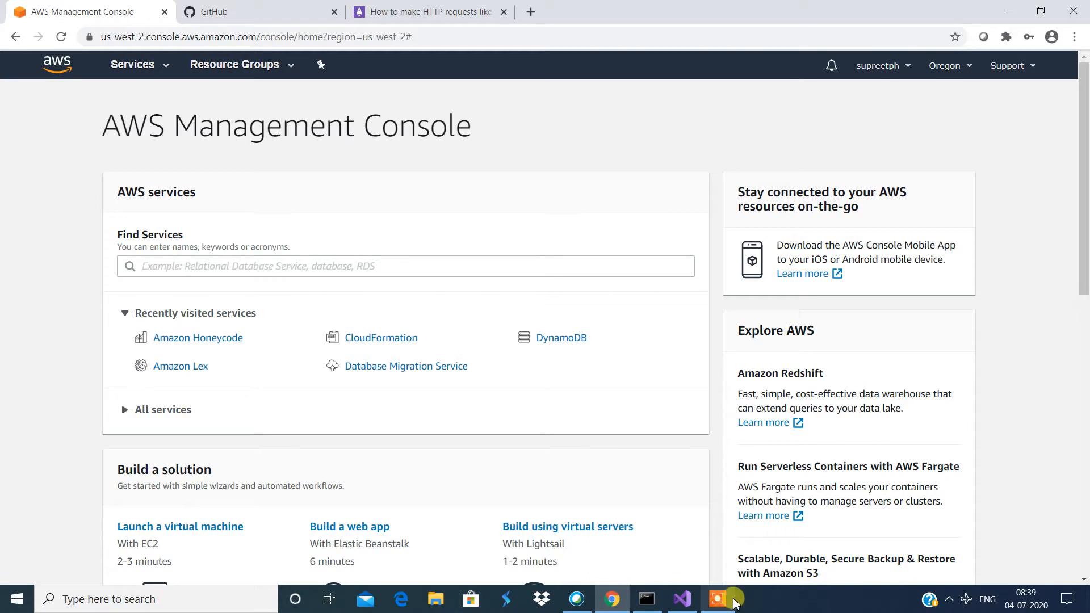
pyautogui.click(717, 599)
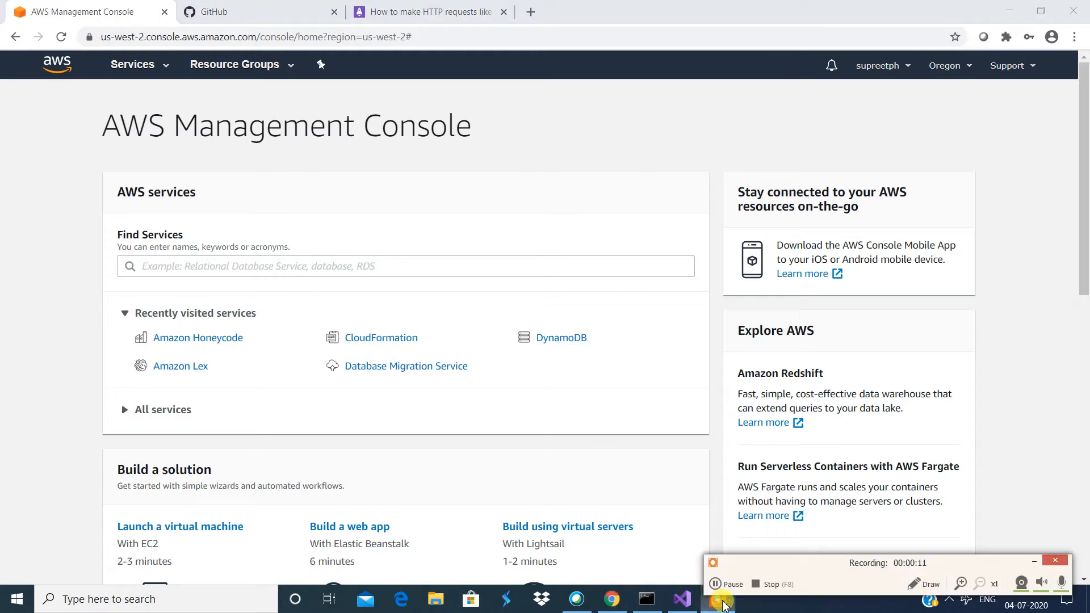
pyautogui.click(1061, 583)
pyautogui.click(288, 265)
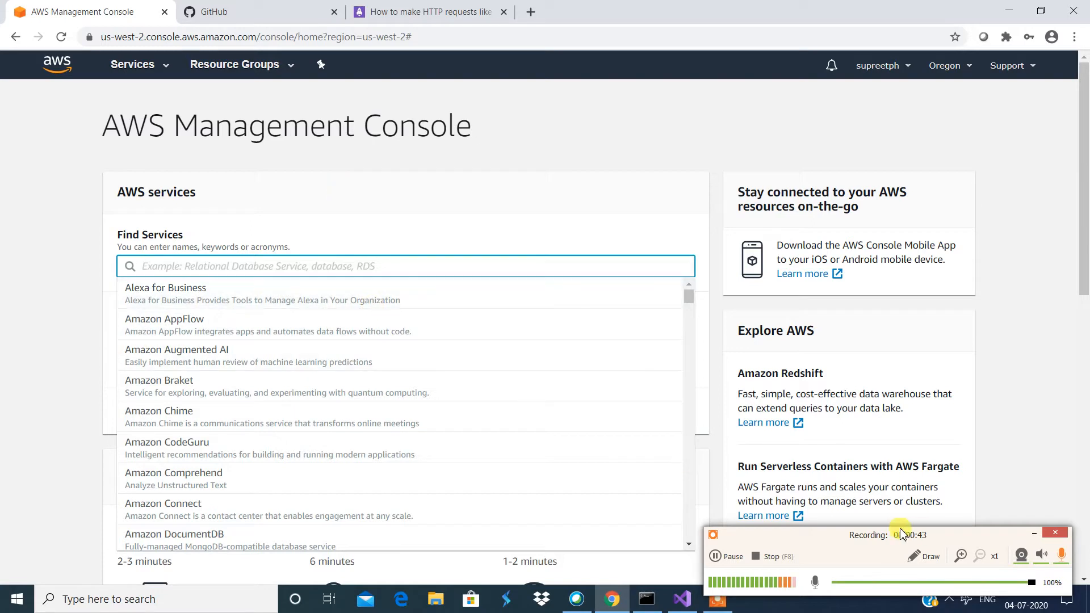
# Step: Write the on-screen text notes "react app", "push your app to github" and "login to aws cnsole" beside the console heading
pyautogui.click(921, 556)
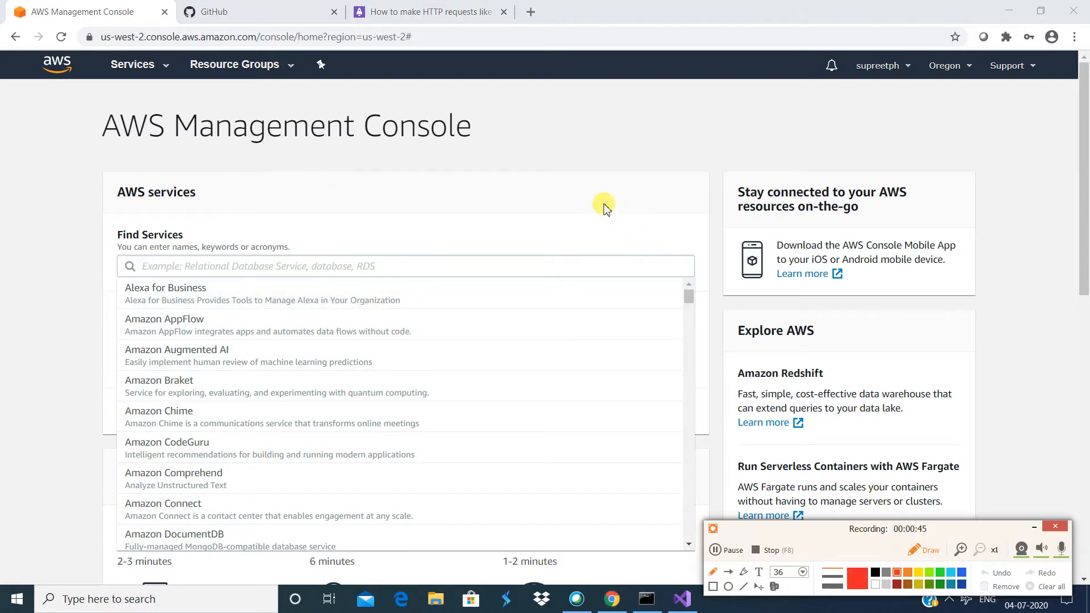
pyautogui.click(760, 573)
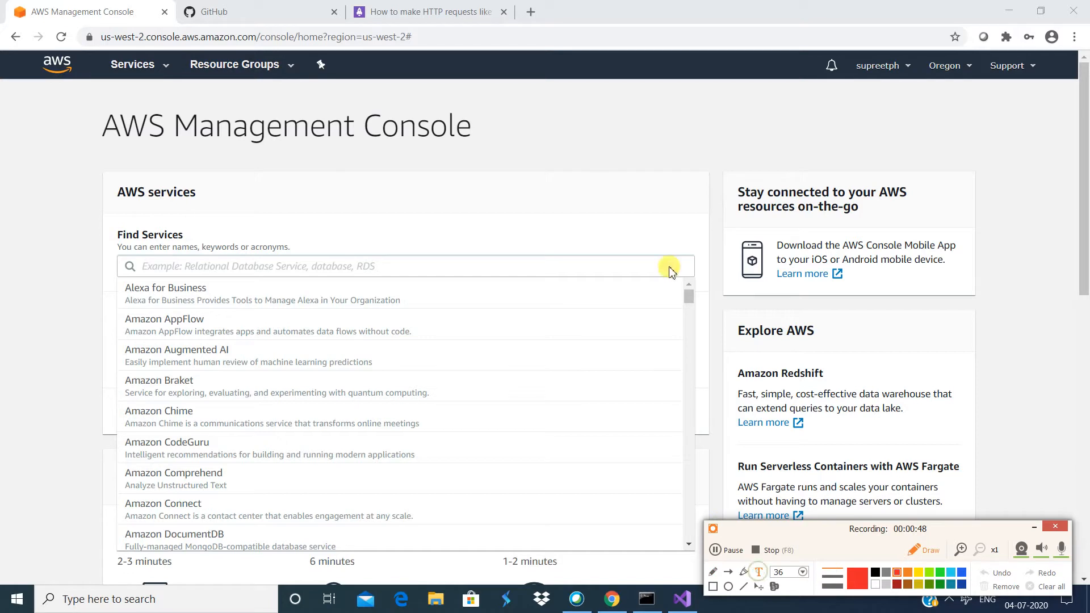
pyautogui.click(577, 145)
pyautogui.write('react app ')
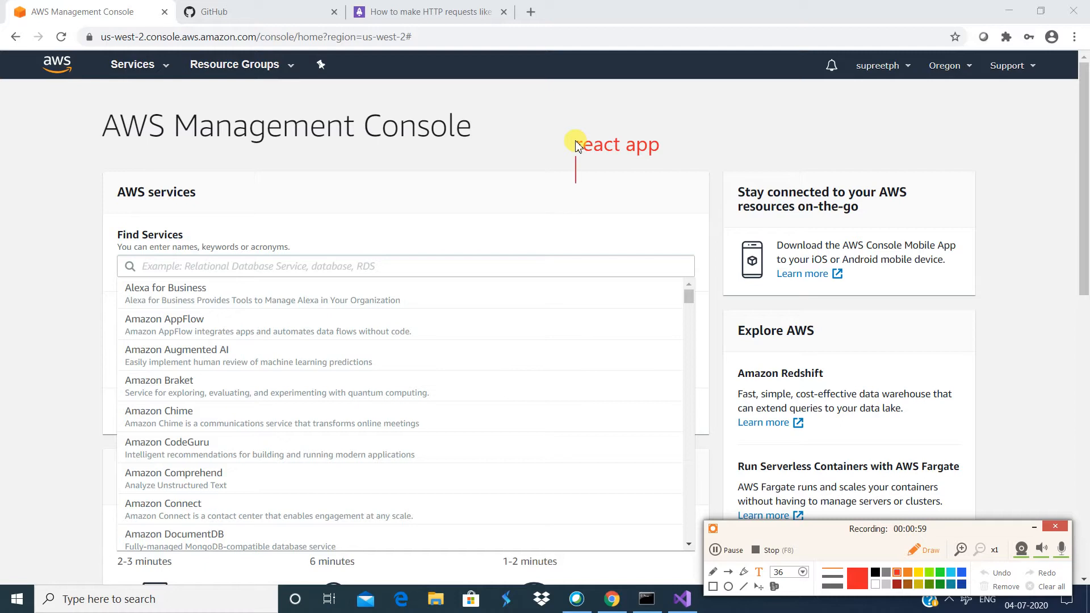
pyautogui.write('push ')
pyautogui.write('you')
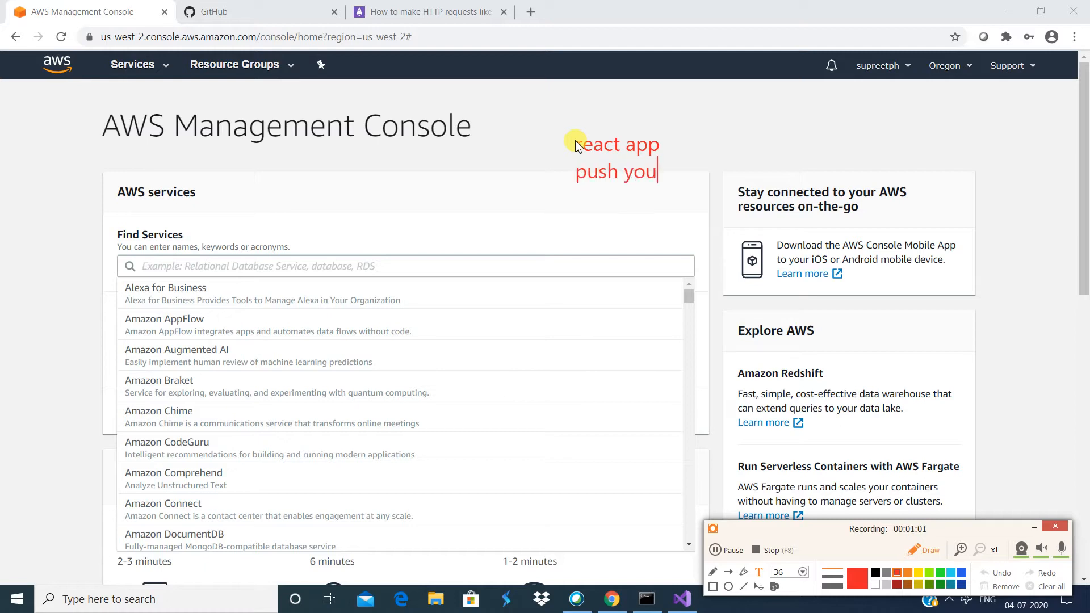
pyautogui.write('r app to githu')
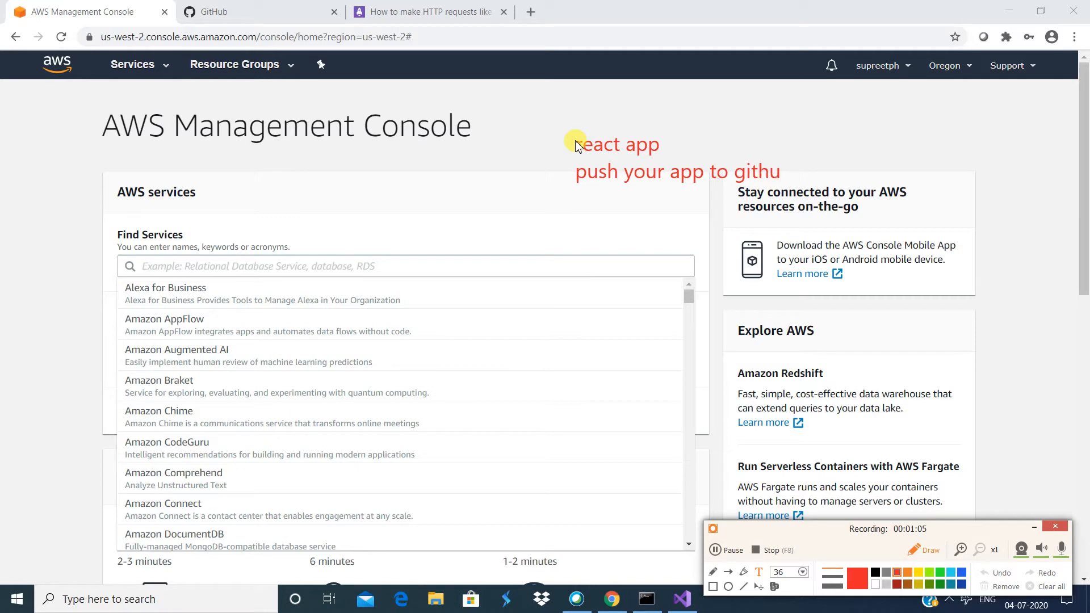
pyautogui.write('b logon')
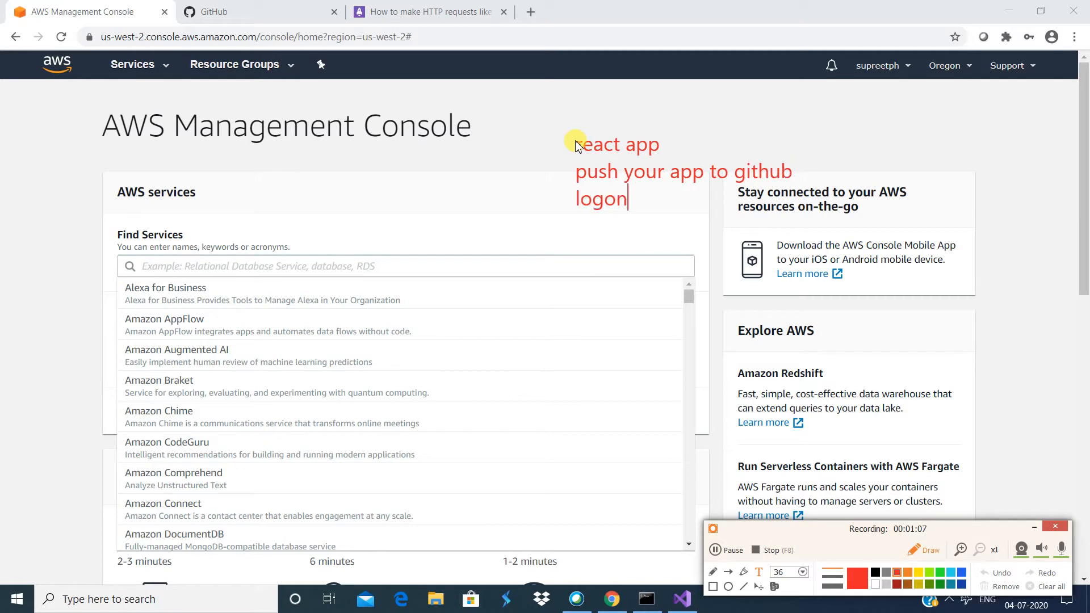
pyautogui.press('BackSpace')
pyautogui.press('BackSpace')
pyautogui.write('in to aws cnsole ')
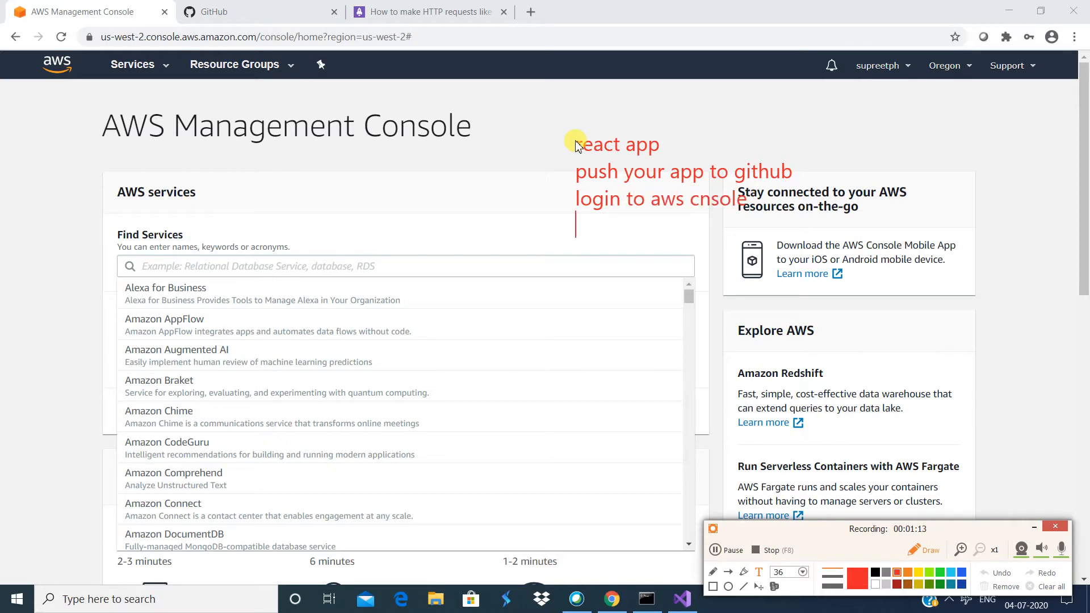
# Step: Add the note lines "chose aws apmlify service" and "connect your github to amplify" to the on-screen list
pyautogui.write('chose aws ap')
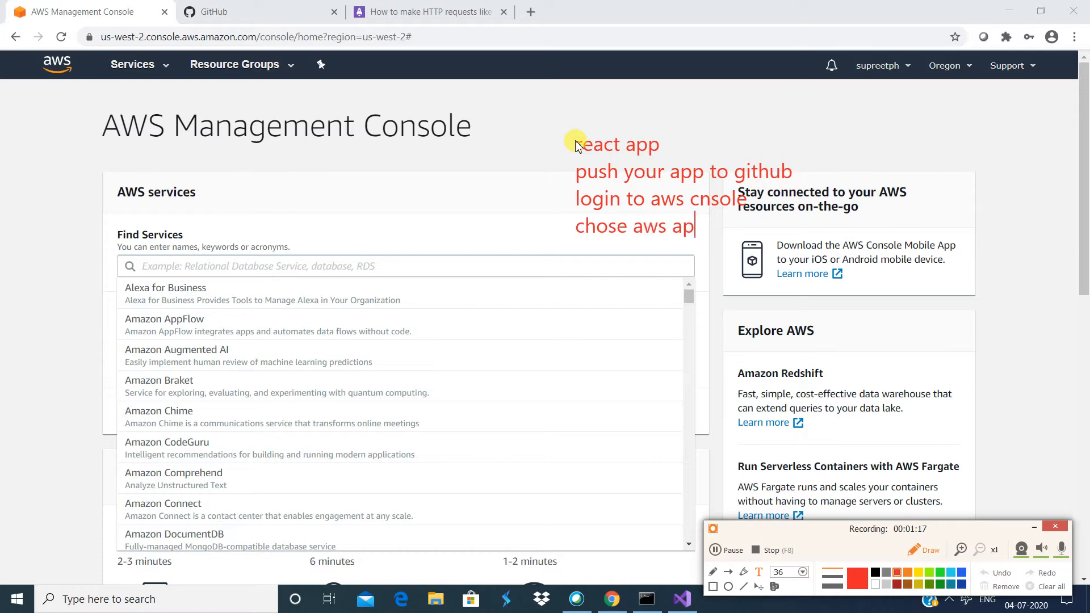
pyautogui.write('mlify service ')
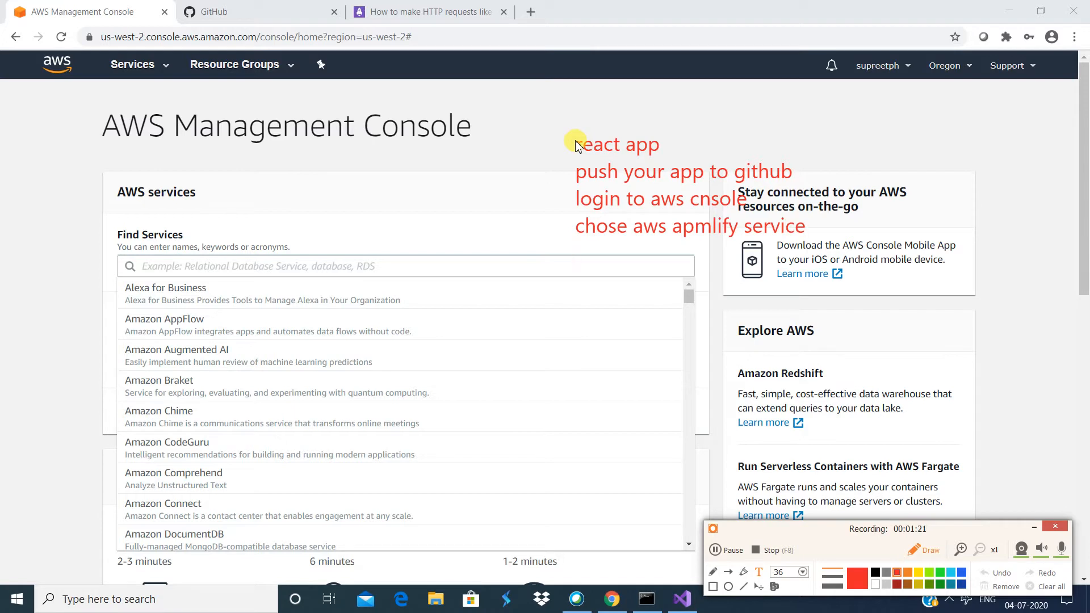
pyautogui.write('connect your git')
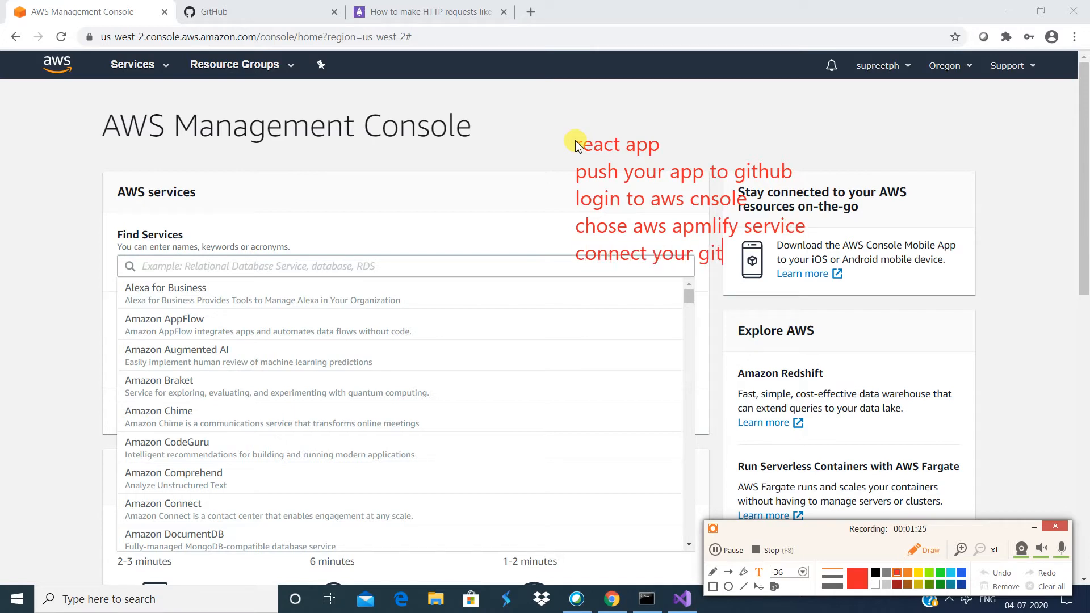
pyautogui.write('hub to amplify')
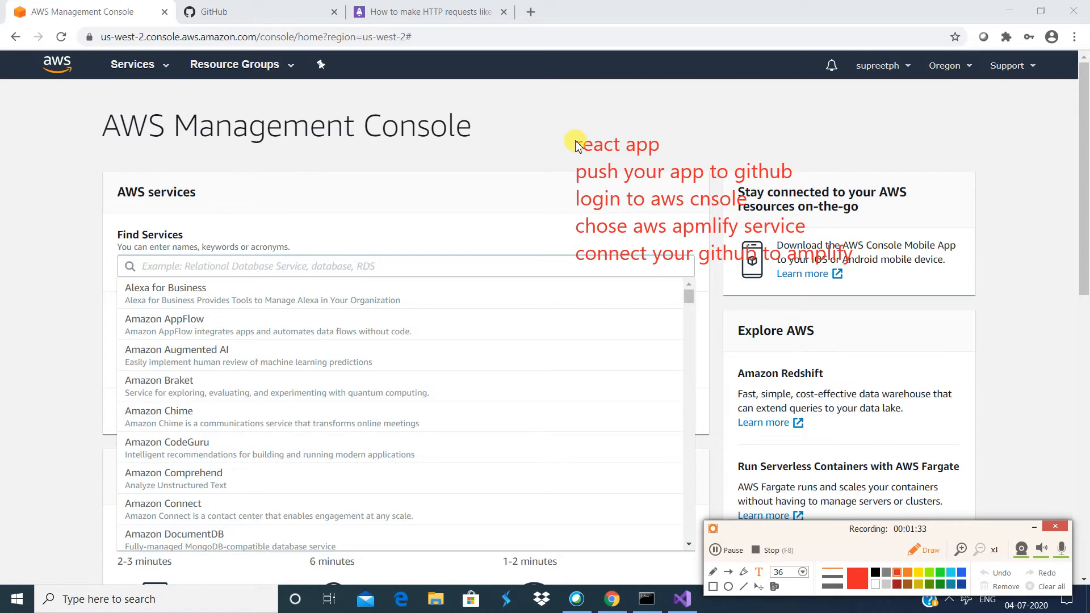
# Step: Finish the on-screen notes with the line "deploy your app to apmlify"
pyautogui.write('deploy yopur')
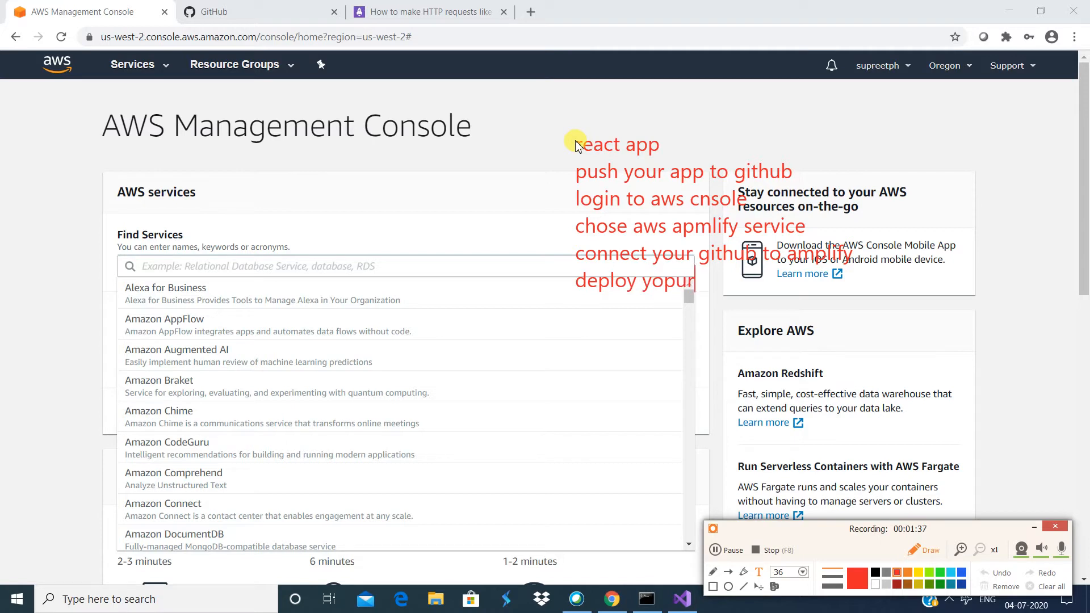
pyautogui.press('BackSpace')
pyautogui.press('BackSpace')
pyautogui.press('BackSpace')
pyautogui.write('ur app to')
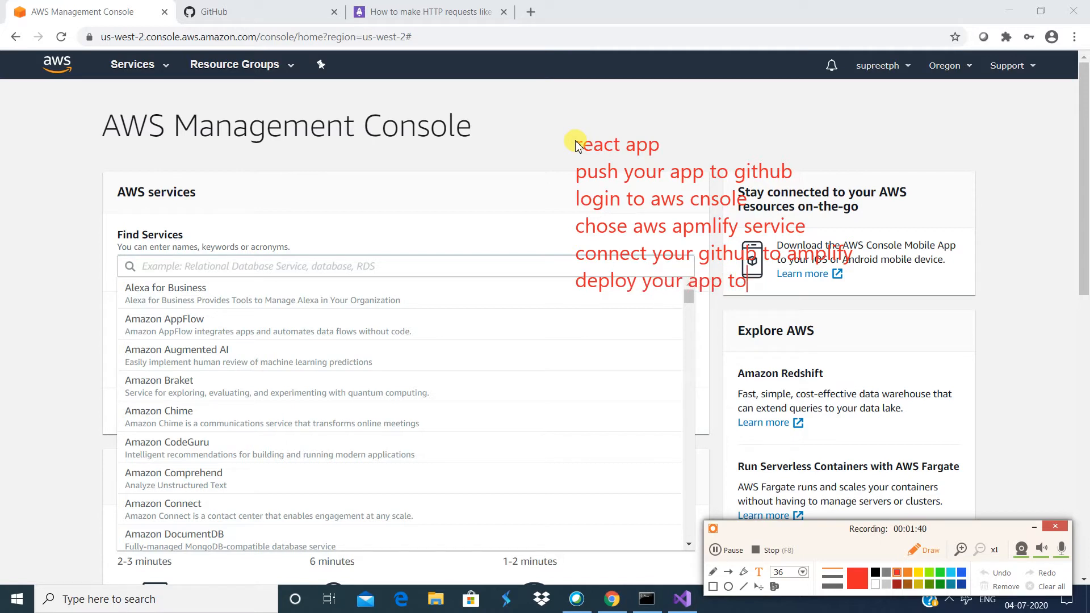
pyautogui.write('p apmlify')
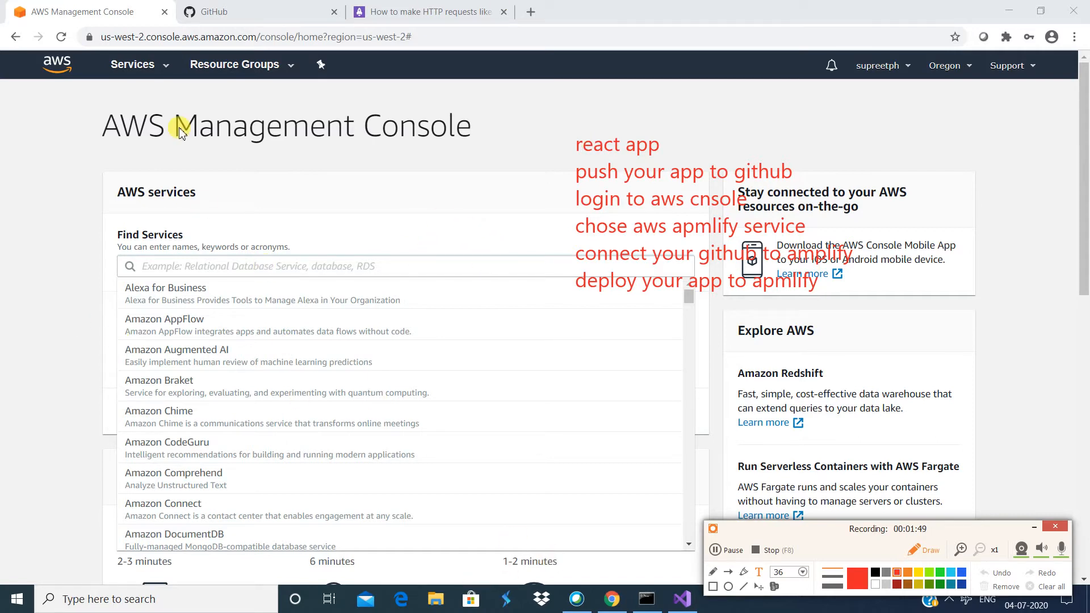
# Step: Switch to GitHub, open the React repository and look through its file list
pyautogui.click(236, 6)
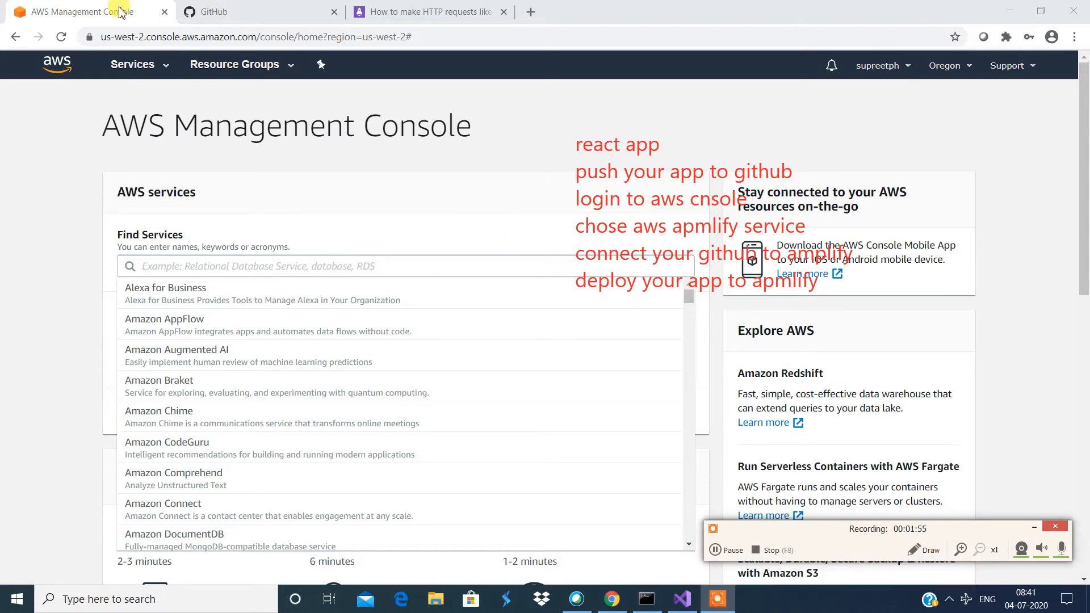
pyautogui.click(198, 17)
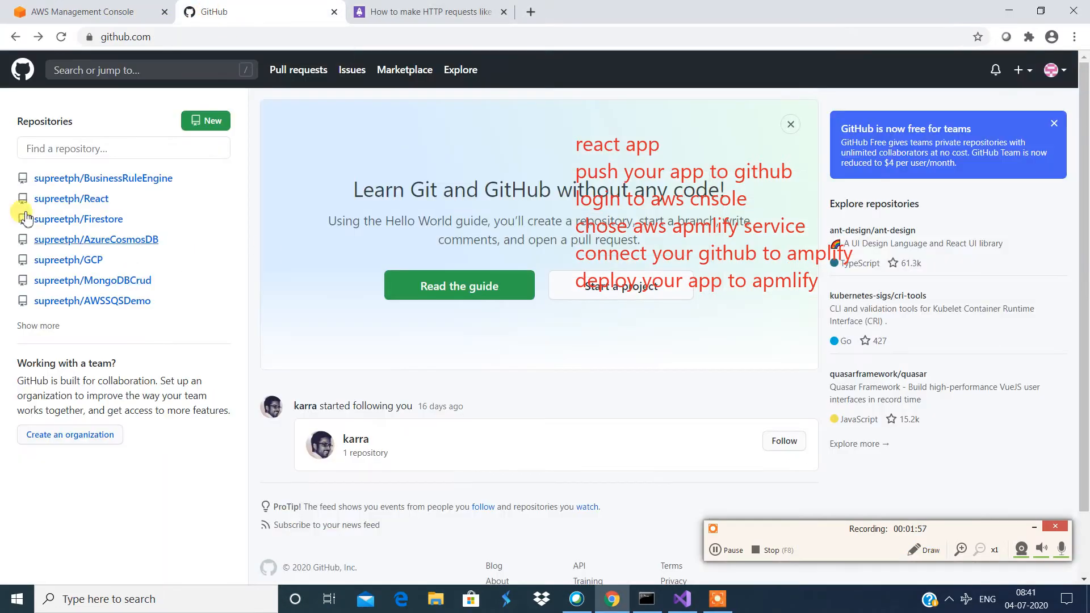
pyautogui.moveTo(69, 200)
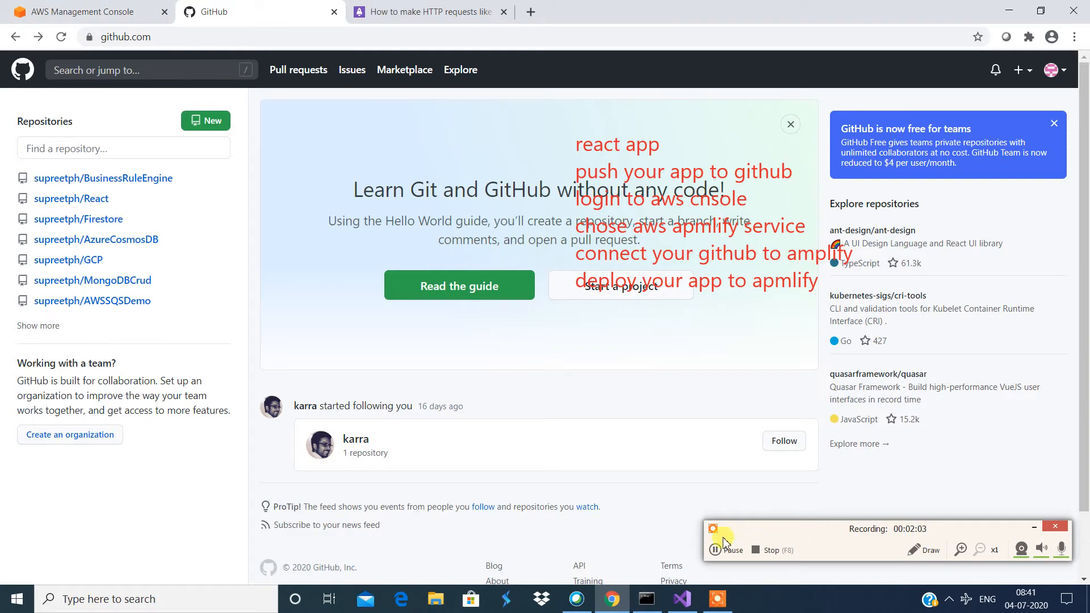
pyautogui.click(86, 199)
pyautogui.scroll(-3, 287, 482)
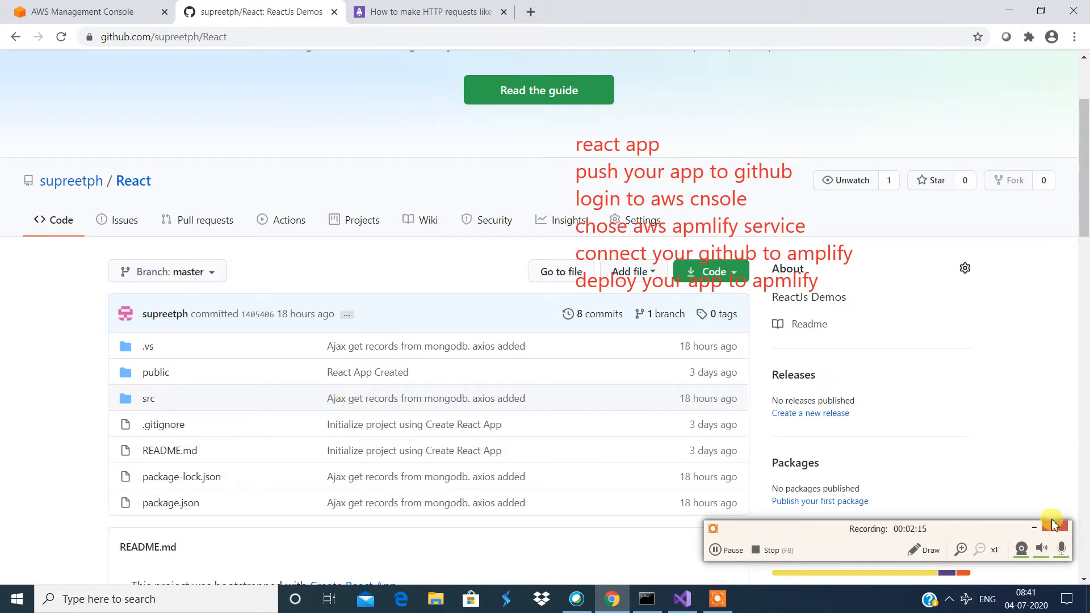
pyautogui.click(1062, 548)
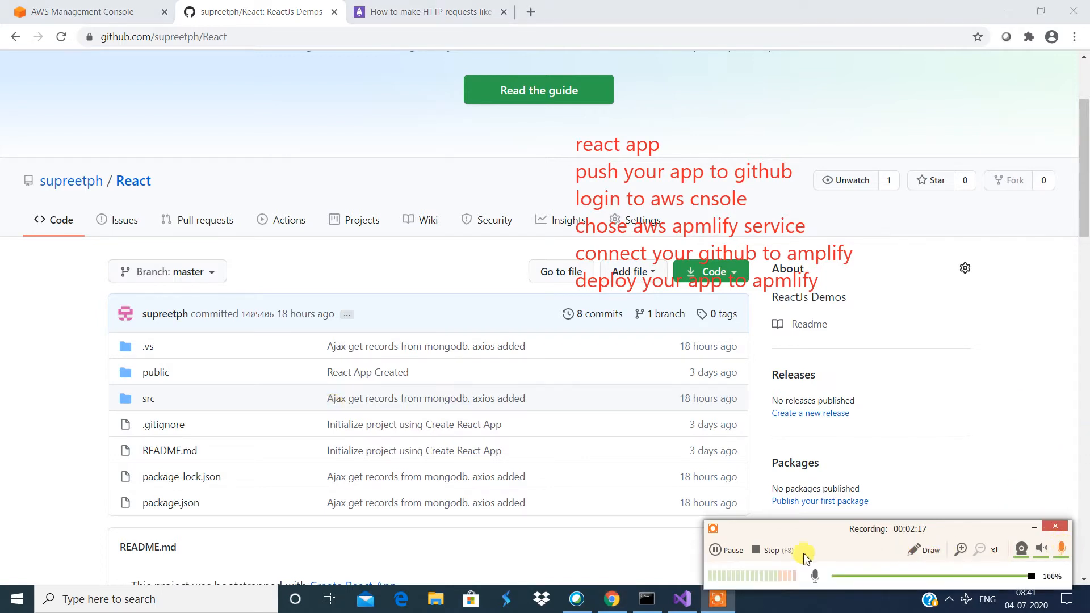
pyautogui.click(730, 550)
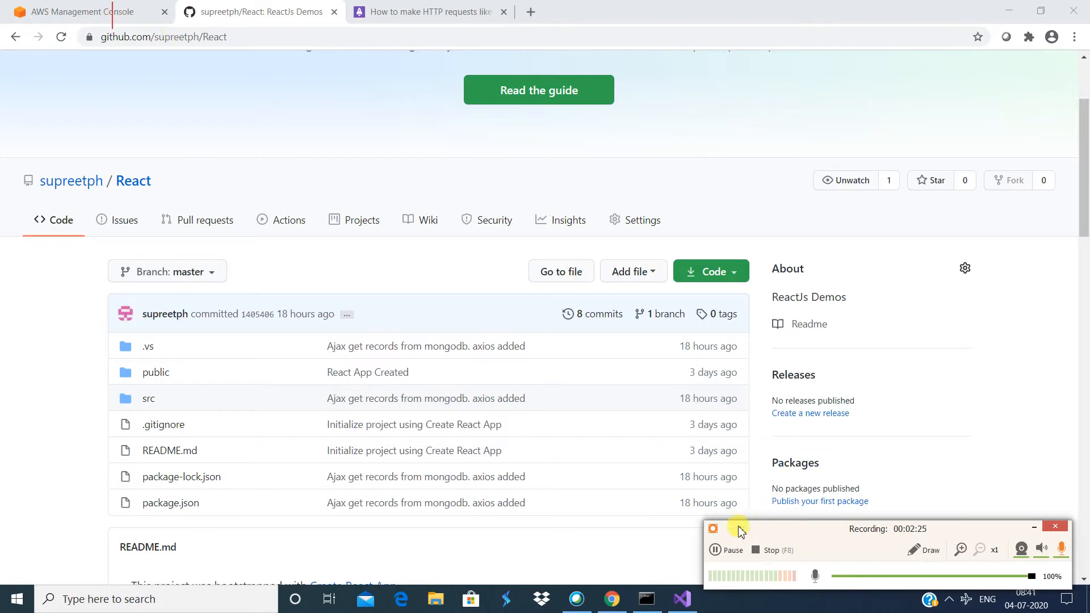
pyautogui.click(720, 550)
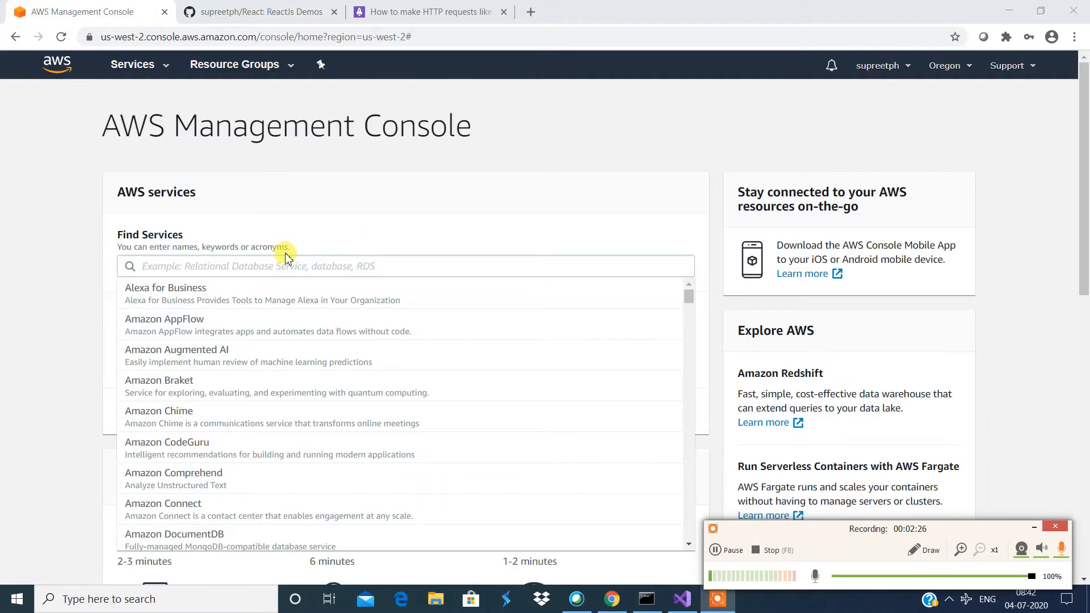
# Step: Search the AWS services for AMPLIFY and open AWS Amplify
pyautogui.click(284, 267)
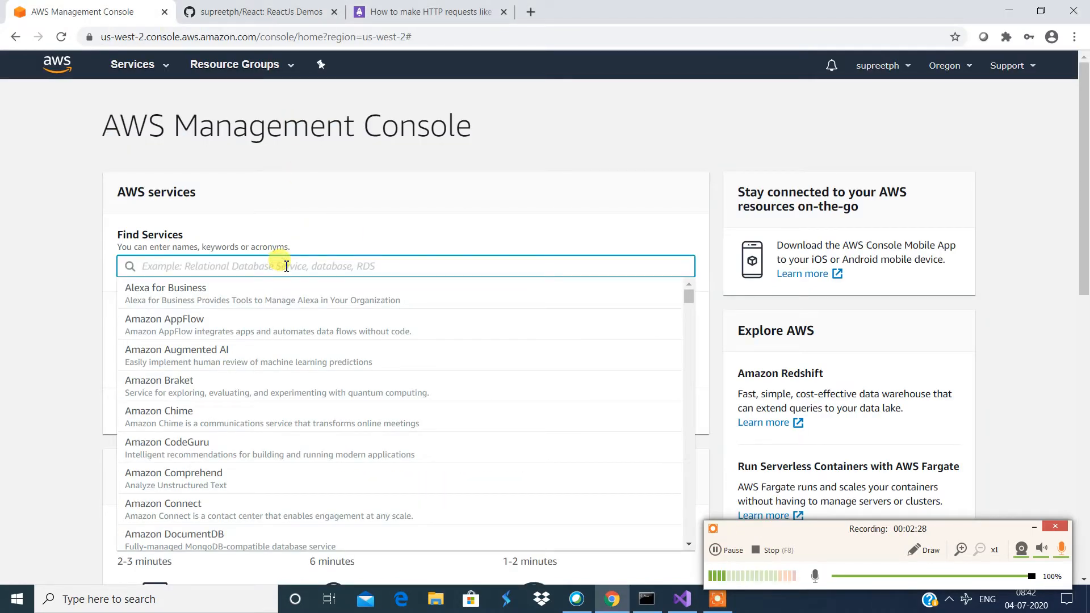
pyautogui.write('AMPLIFY')
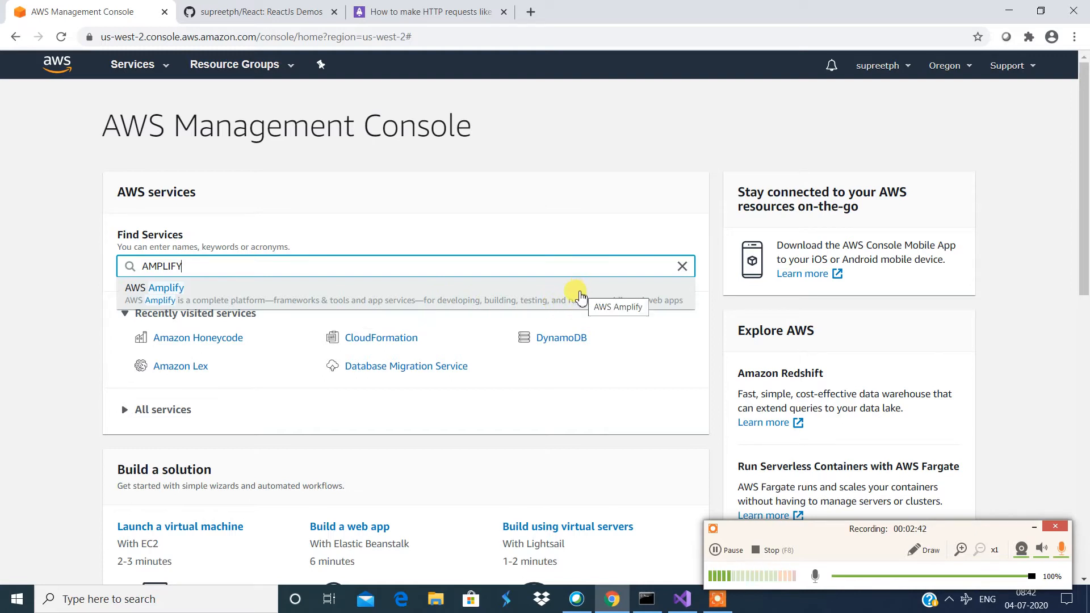
pyautogui.click(579, 296)
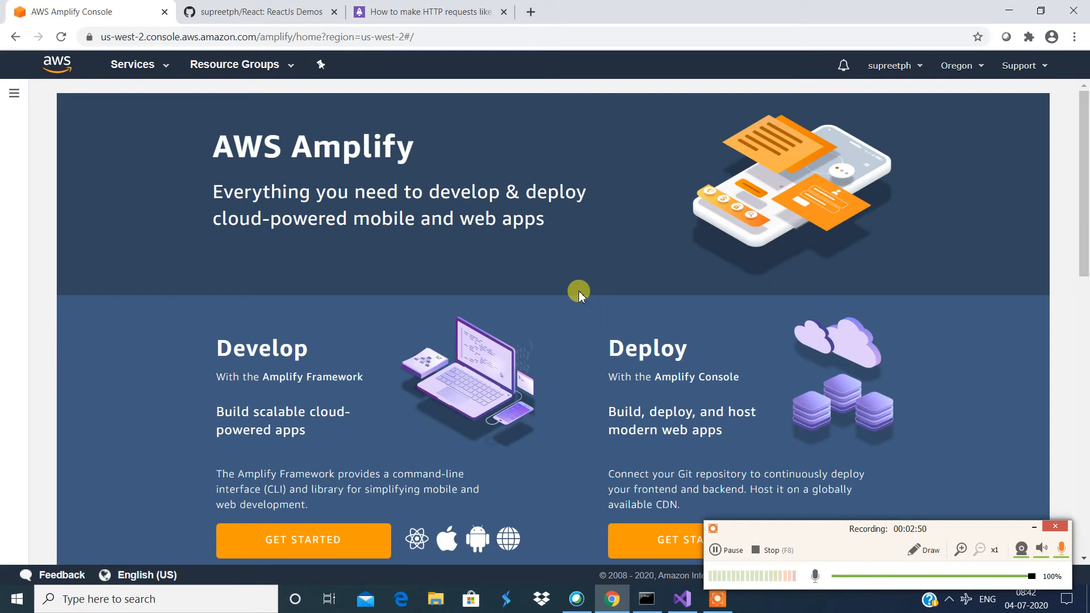
# Step: Start a deployment with the Amplify Console, using GitHub as the source of the existing code
pyautogui.scroll(-3, 312, 369)
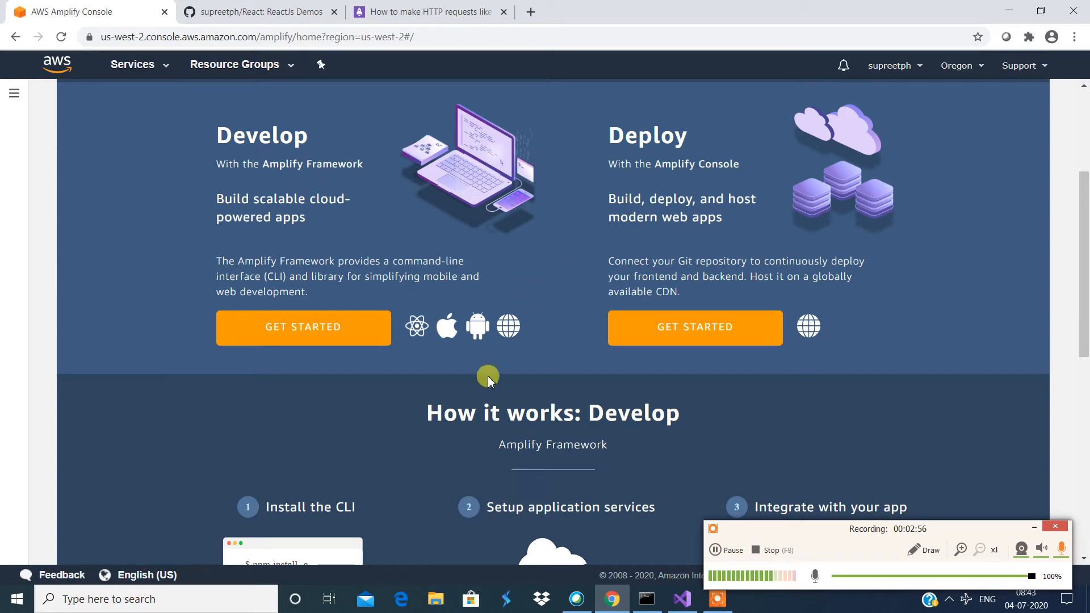
pyautogui.click(740, 327)
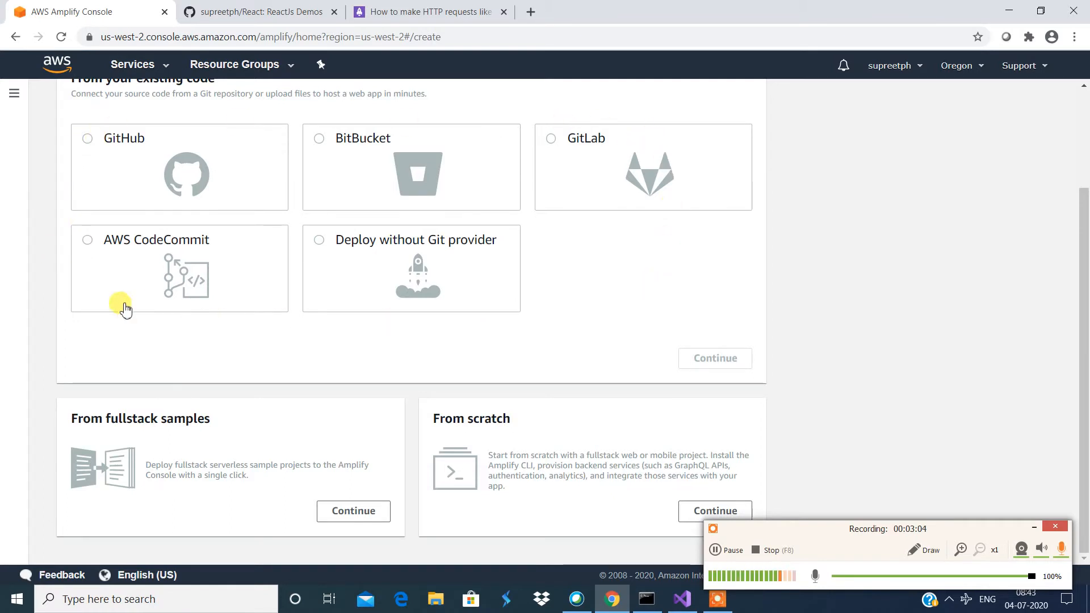
pyautogui.click(88, 139)
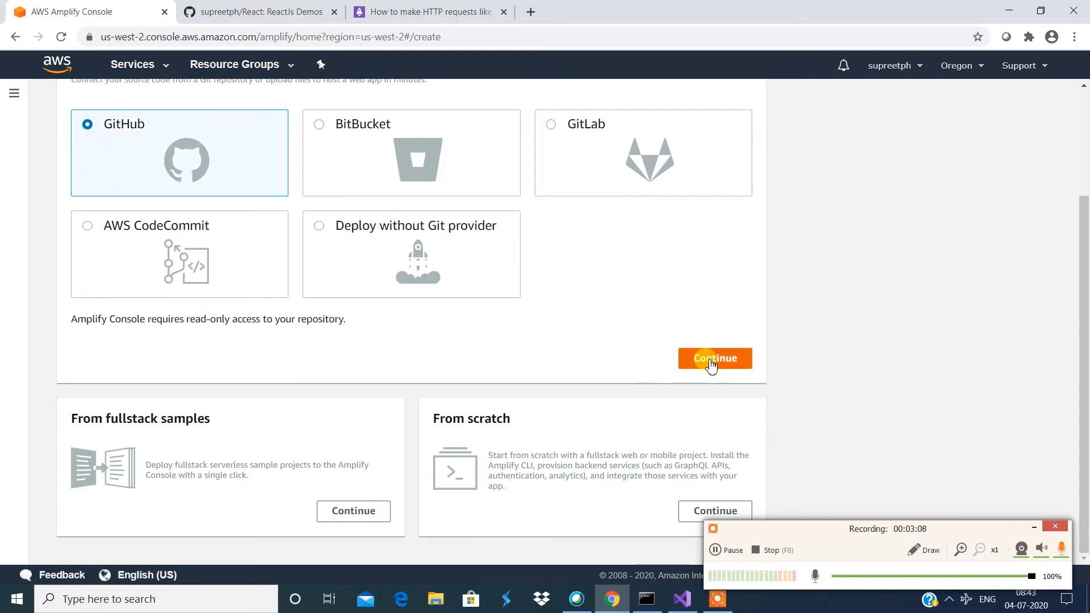
pyautogui.click(714, 359)
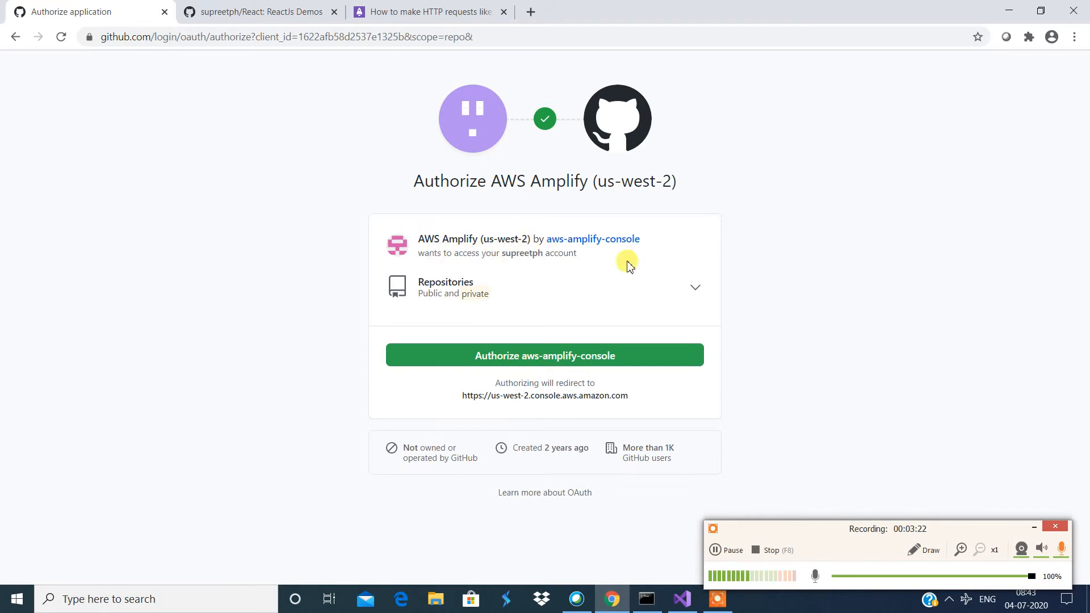
# Step: Authorize aws-amplify-console on GitHub, confirming with the account password, and decline updating the saved password
pyautogui.click(513, 359)
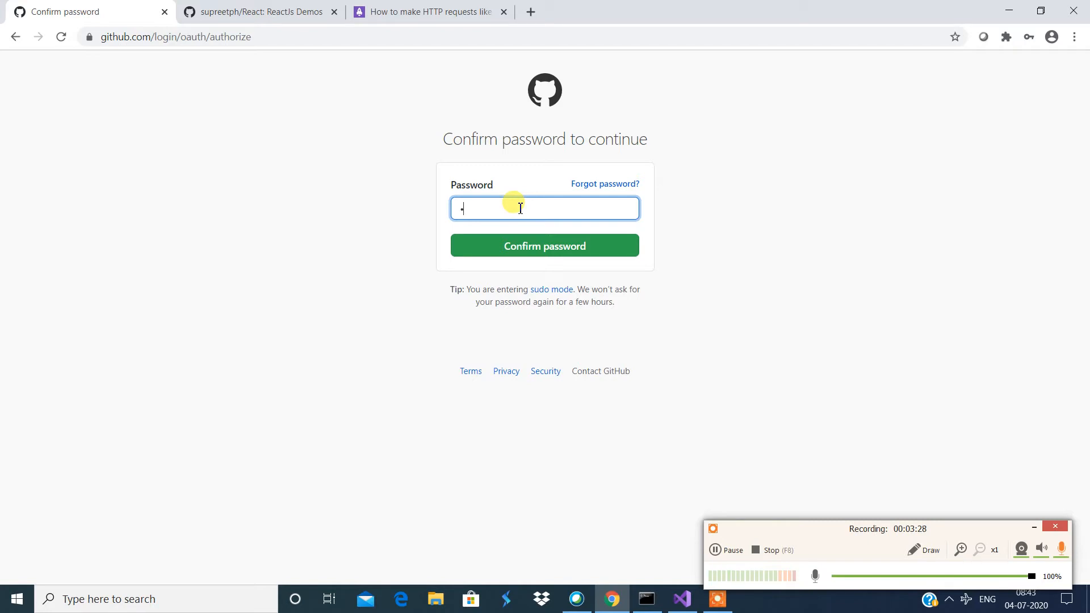
pyautogui.write('••')
pyautogui.click(528, 248)
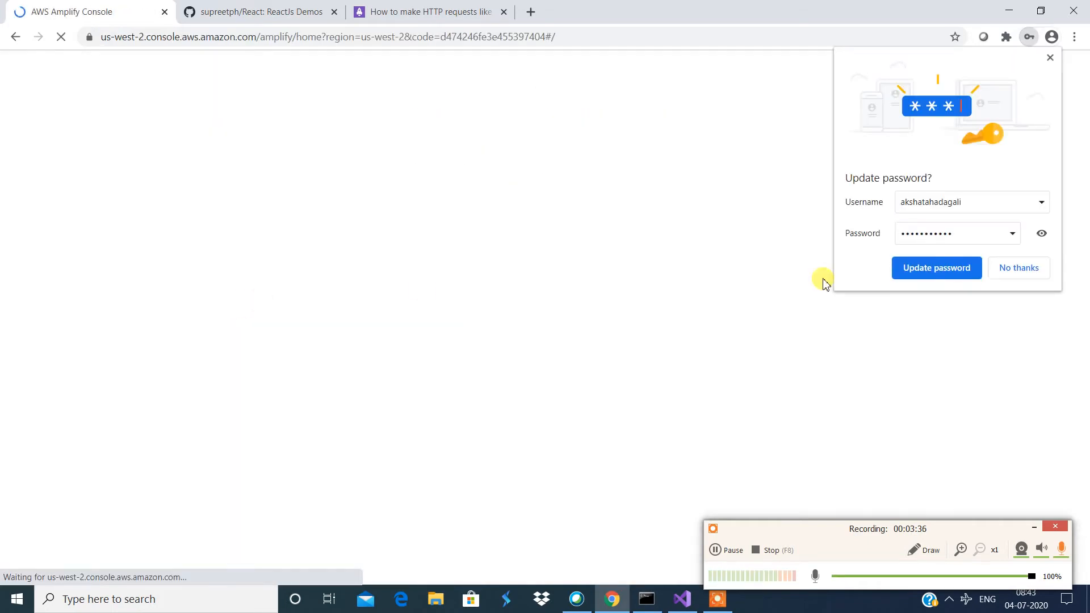
pyautogui.click(1030, 270)
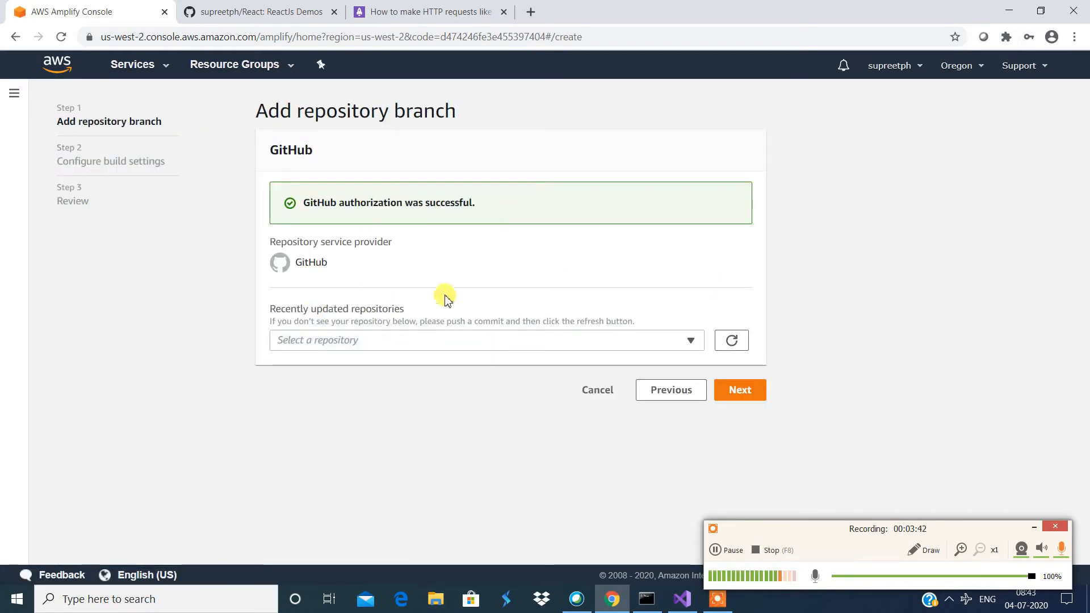
# Step: Select the React repository as the one to connect to Amplify
pyautogui.click(436, 342)
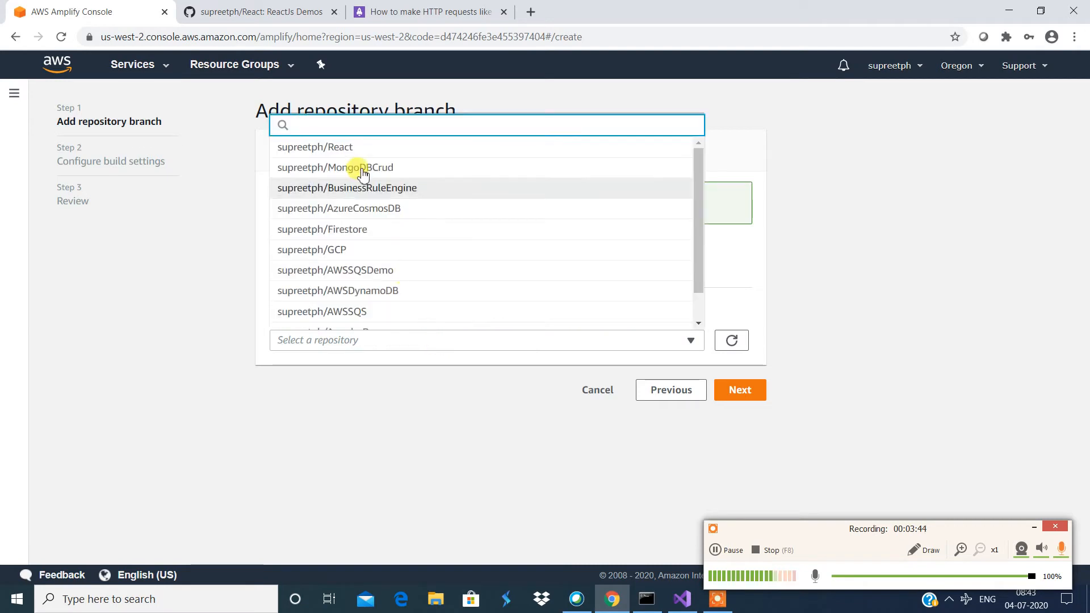
pyautogui.click(348, 147)
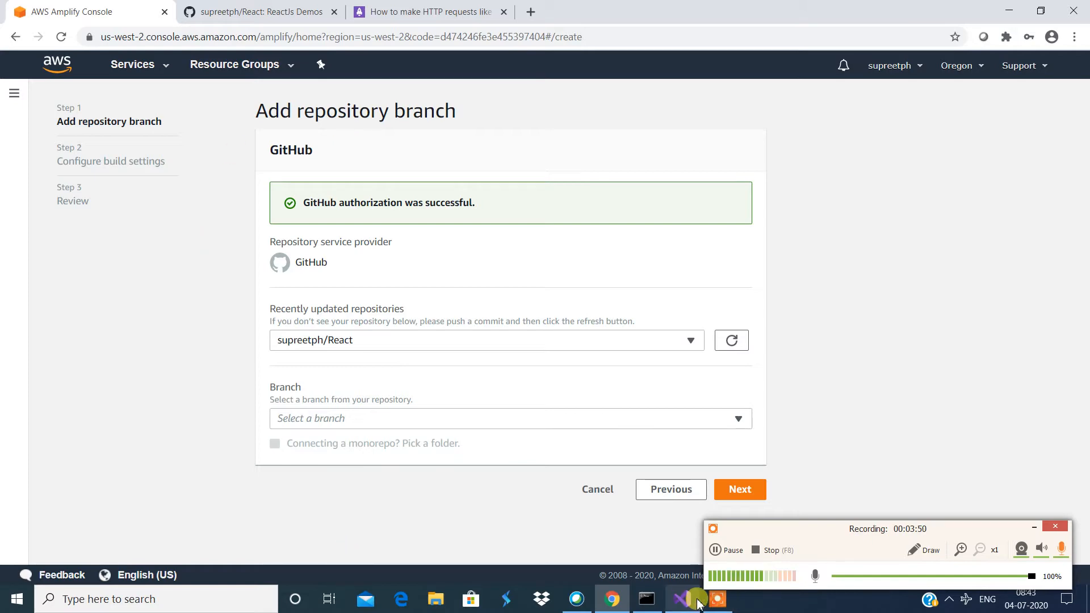
# Step: Switch to Visual Studio and commit and sync all ecomreact changes on master with the message "Axios put request"
pyautogui.click(681, 603)
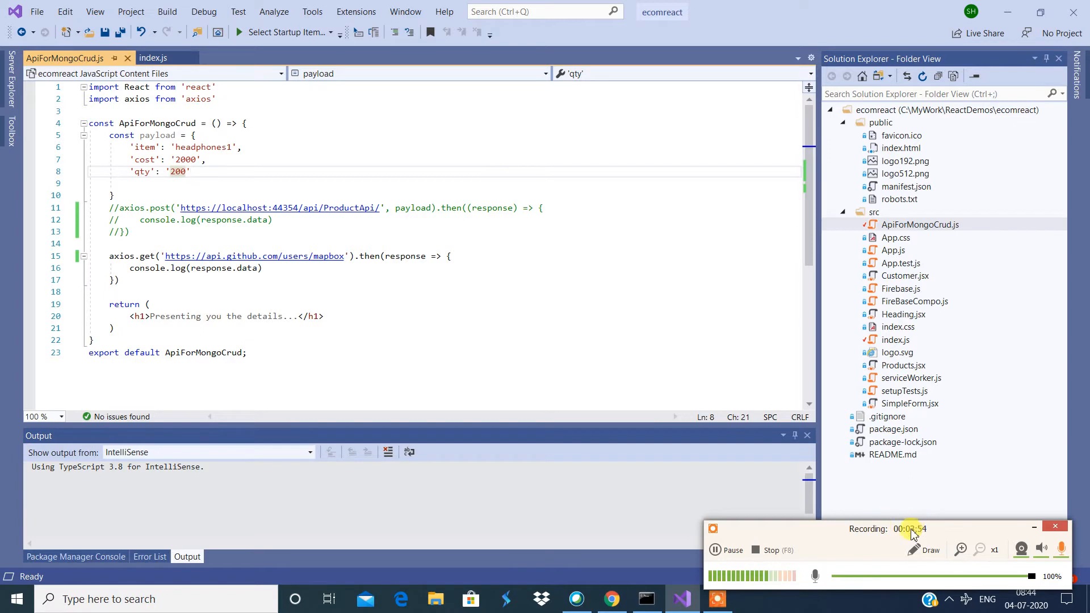
pyautogui.moveTo(905, 528); pyautogui.dragTo(666, 420)
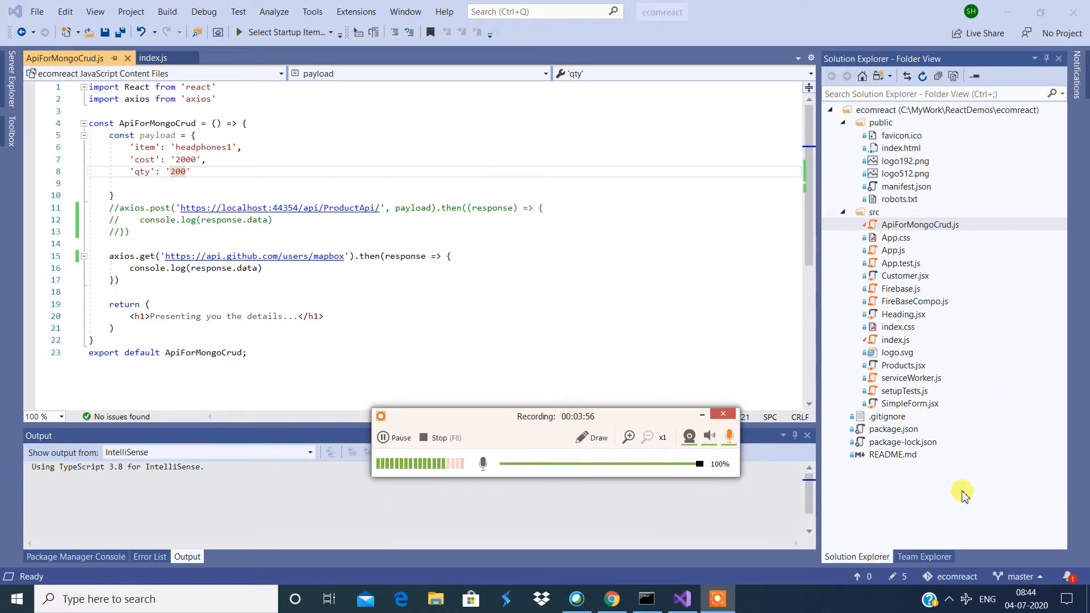
pyautogui.click(923, 557)
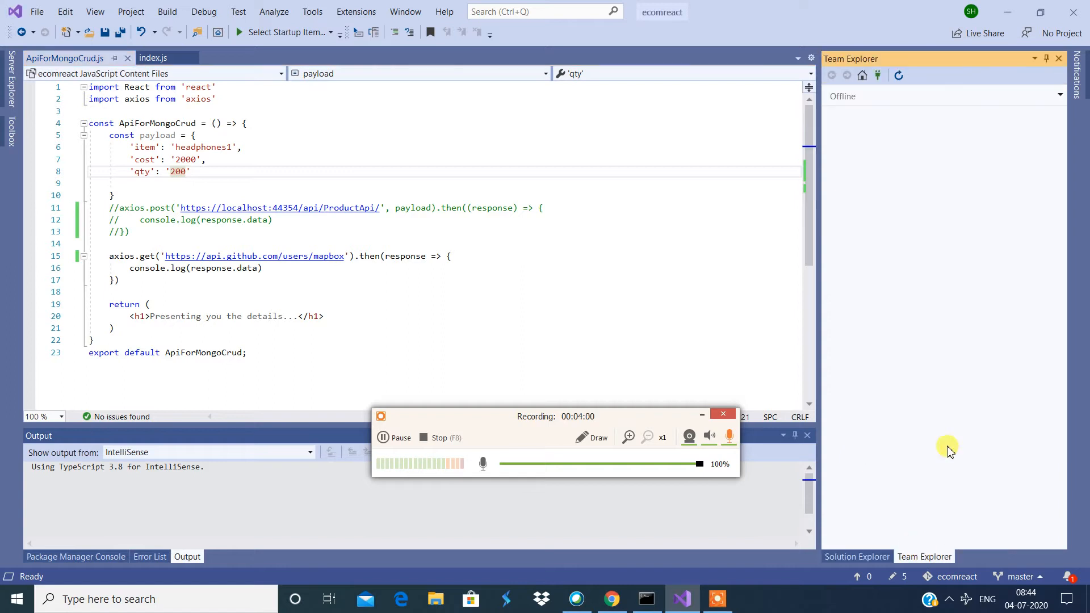
pyautogui.click(872, 135)
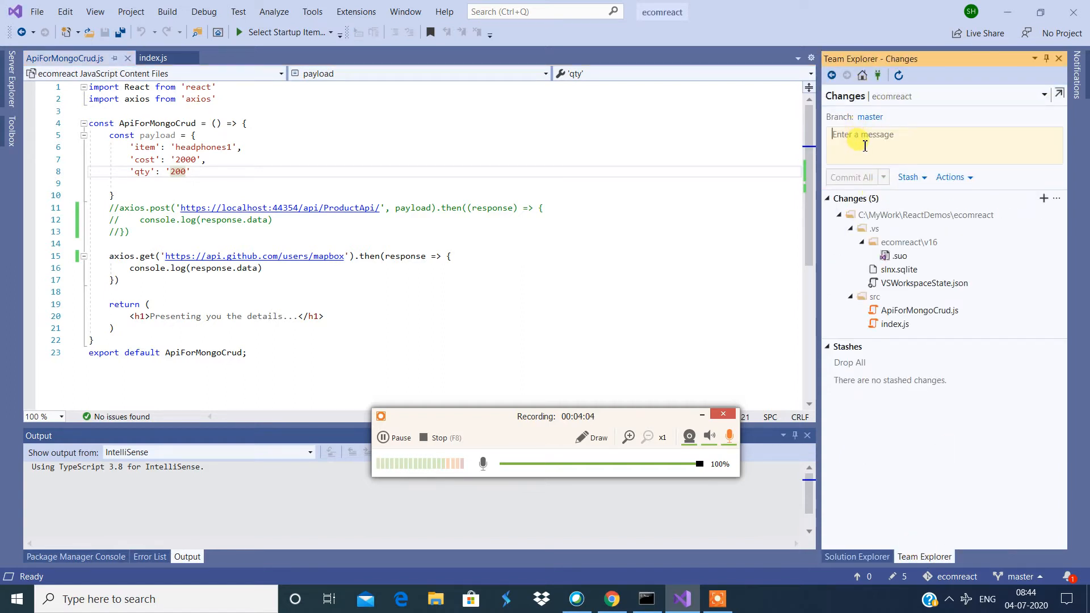
pyautogui.write('Axios put request')
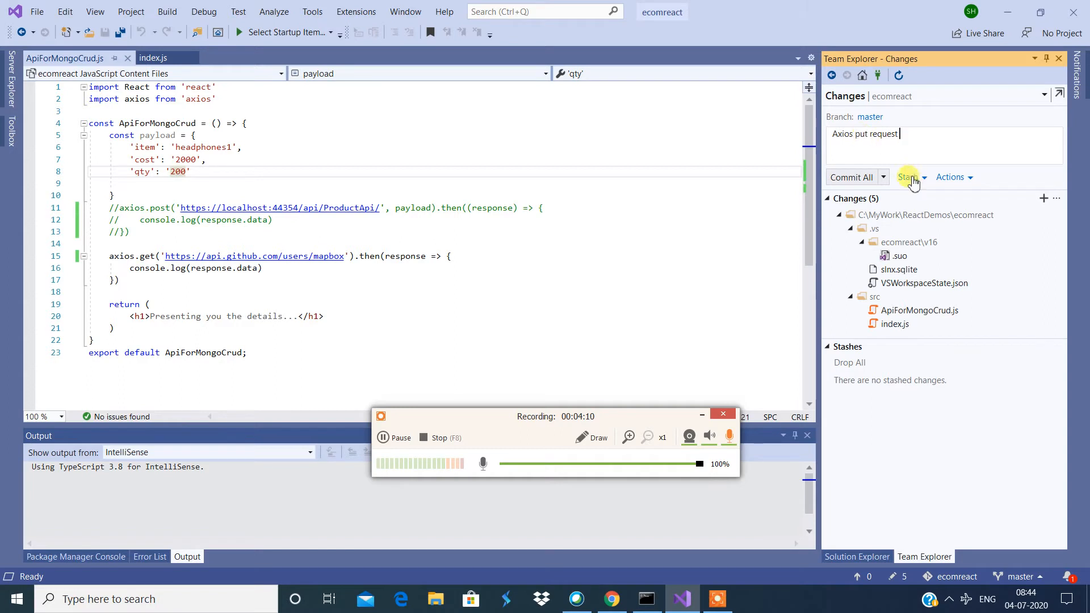
pyautogui.click(884, 178)
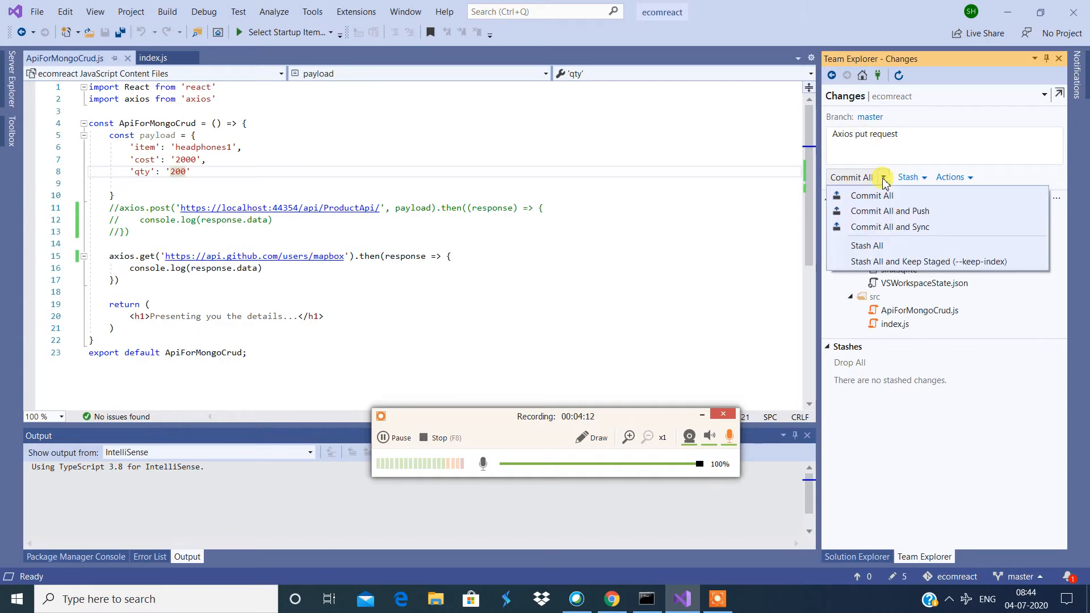
pyautogui.click(884, 226)
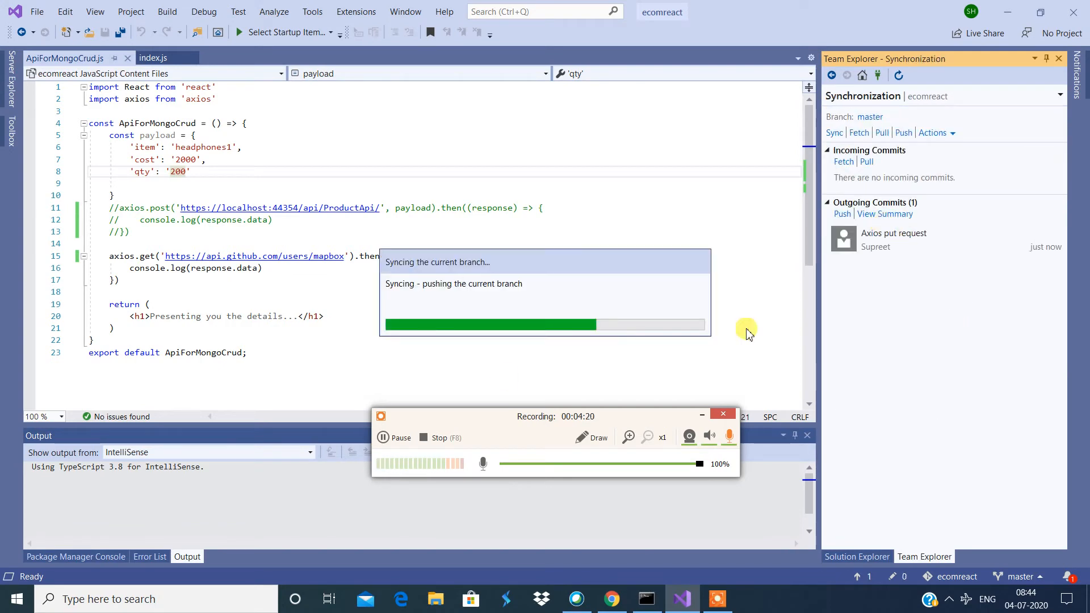
pyautogui.click(391, 438)
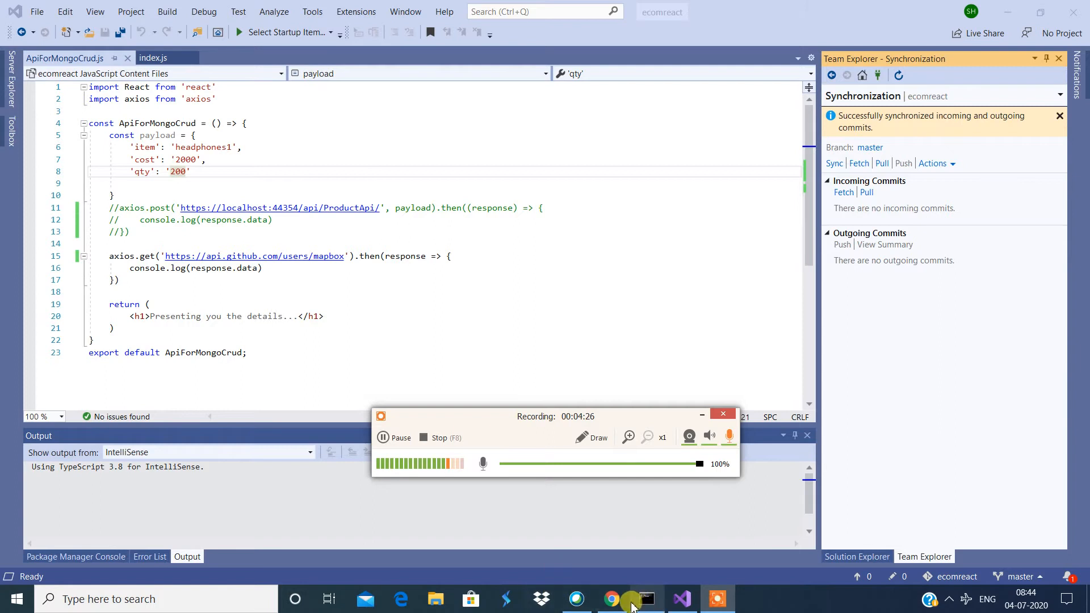
# Step: Return to the Amplify Console in Chrome, choose the master branch of the React repository and continue to the build settings
pyautogui.click(612, 599)
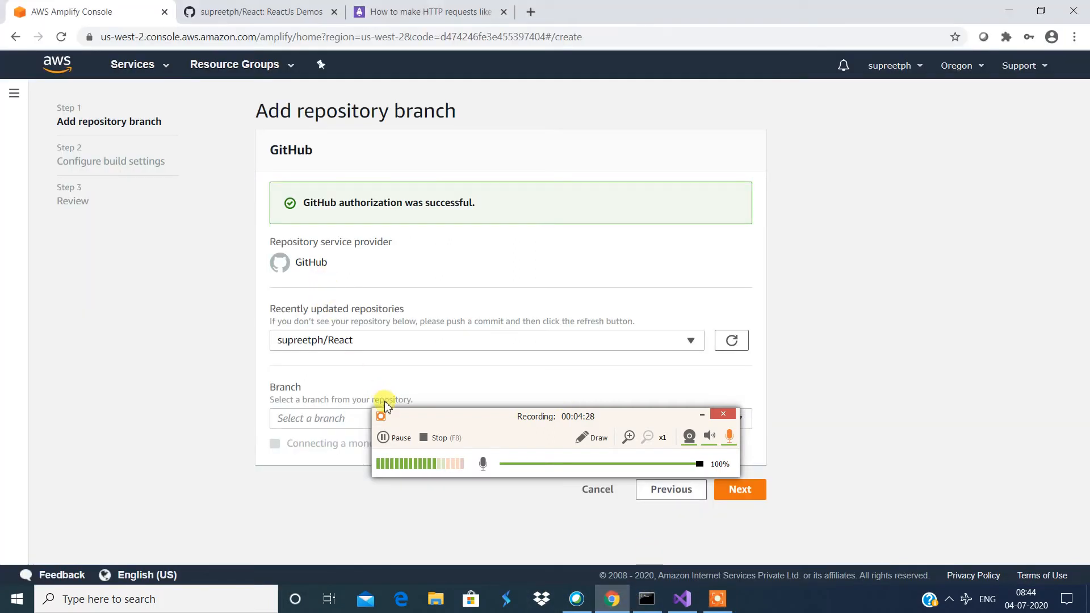
pyautogui.click(338, 418)
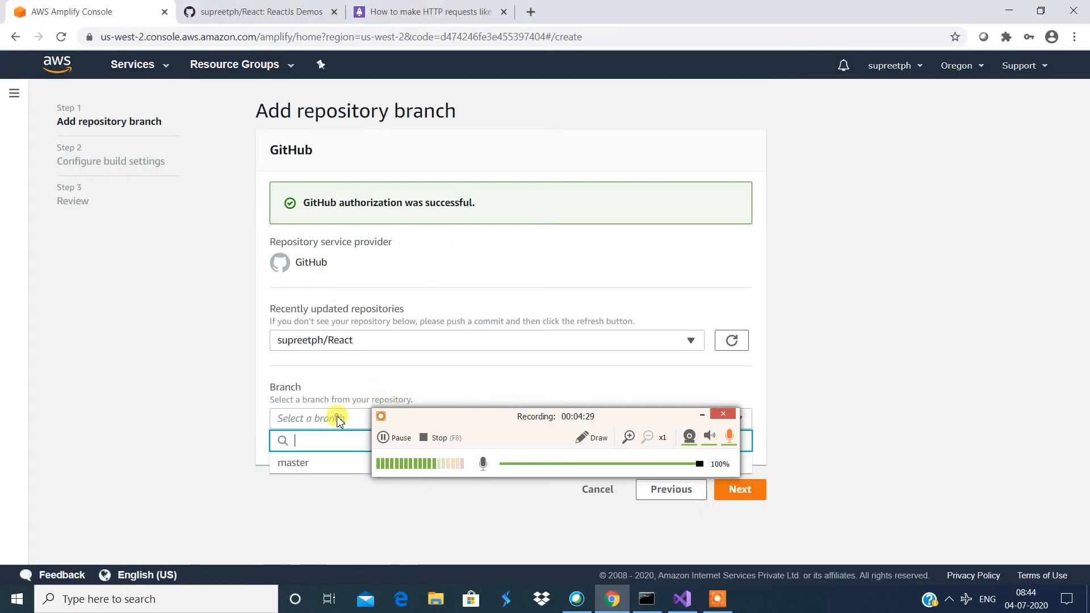
pyautogui.click(301, 463)
pyautogui.moveTo(455, 420); pyautogui.dragTo(653, 168)
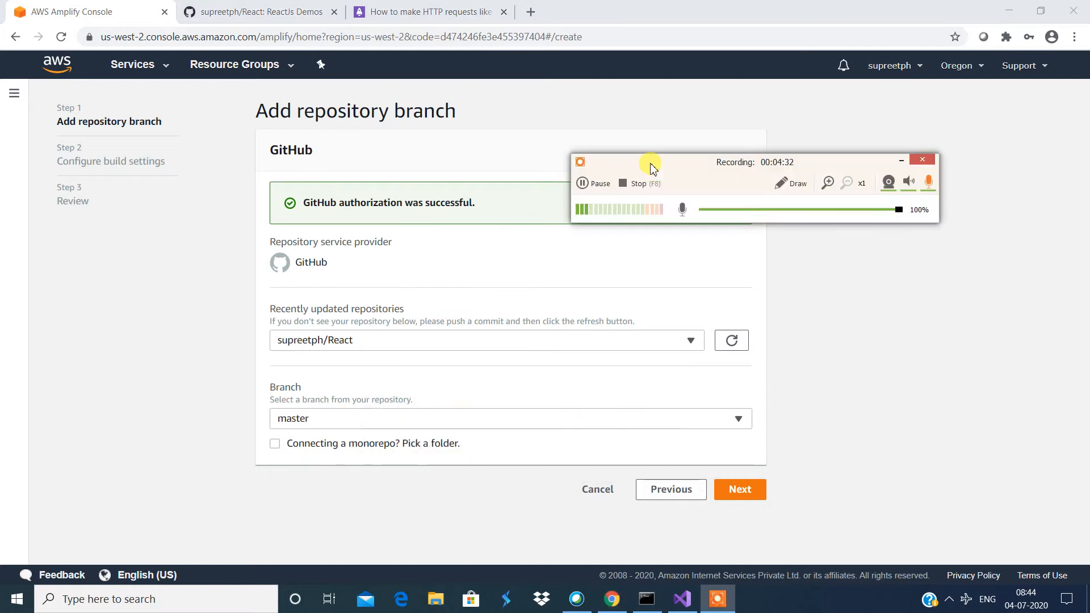
pyautogui.click(752, 491)
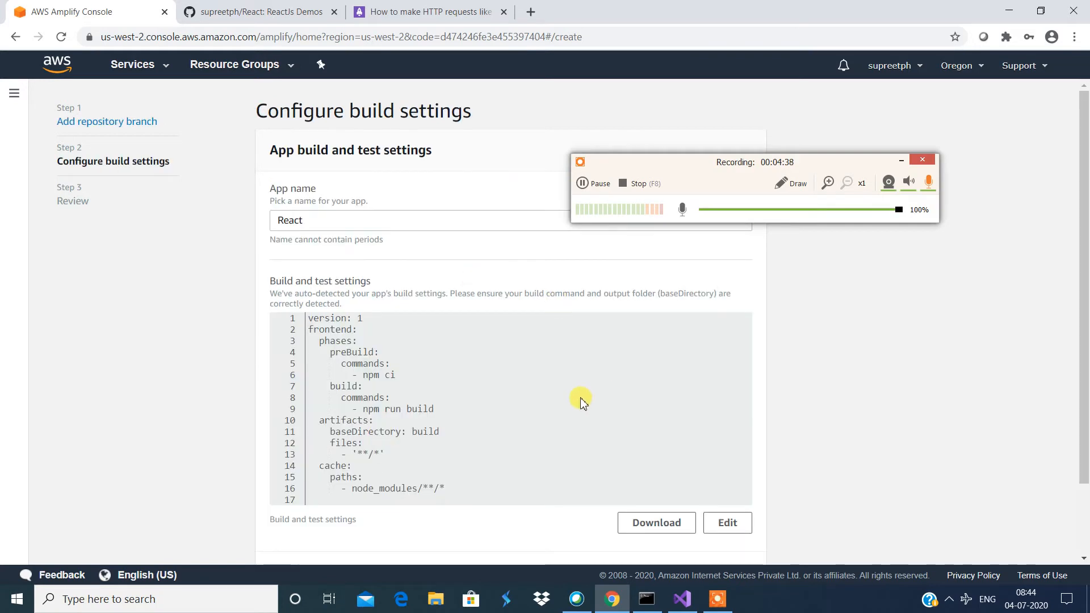
# Step: Download the auto-detected build settings as amplify.yml and proceed to the deployment review
pyautogui.scroll(-2, 582, 401)
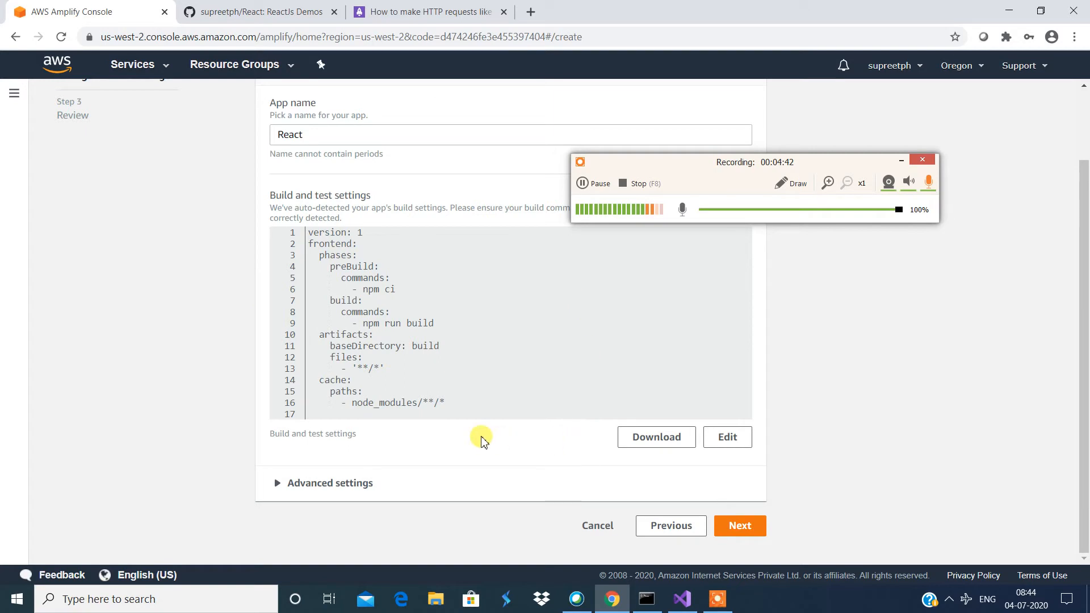
pyautogui.click(648, 446)
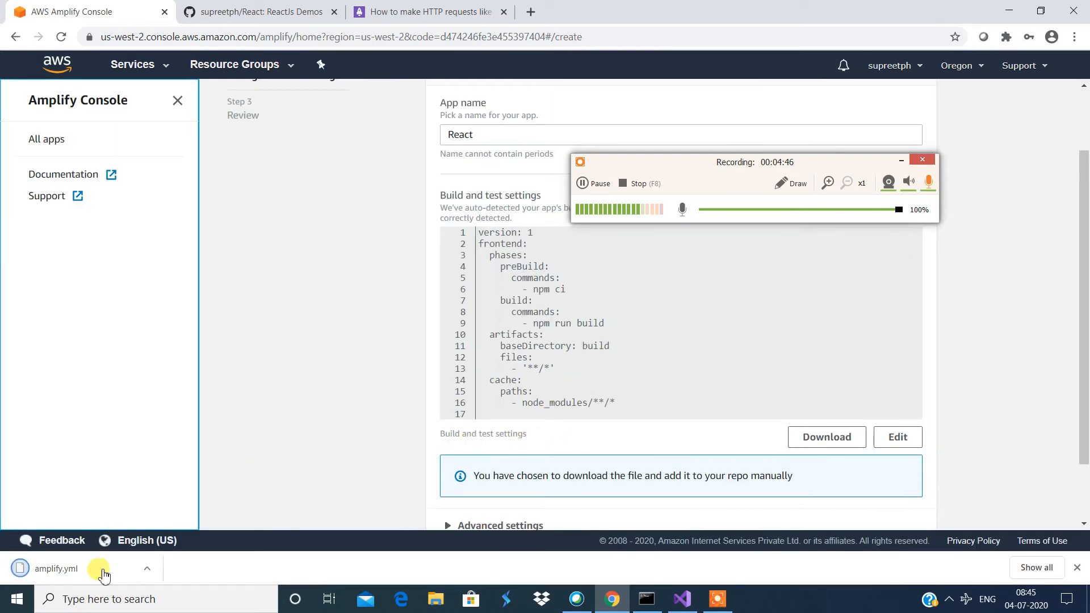
pyautogui.scroll(-2, 597, 463)
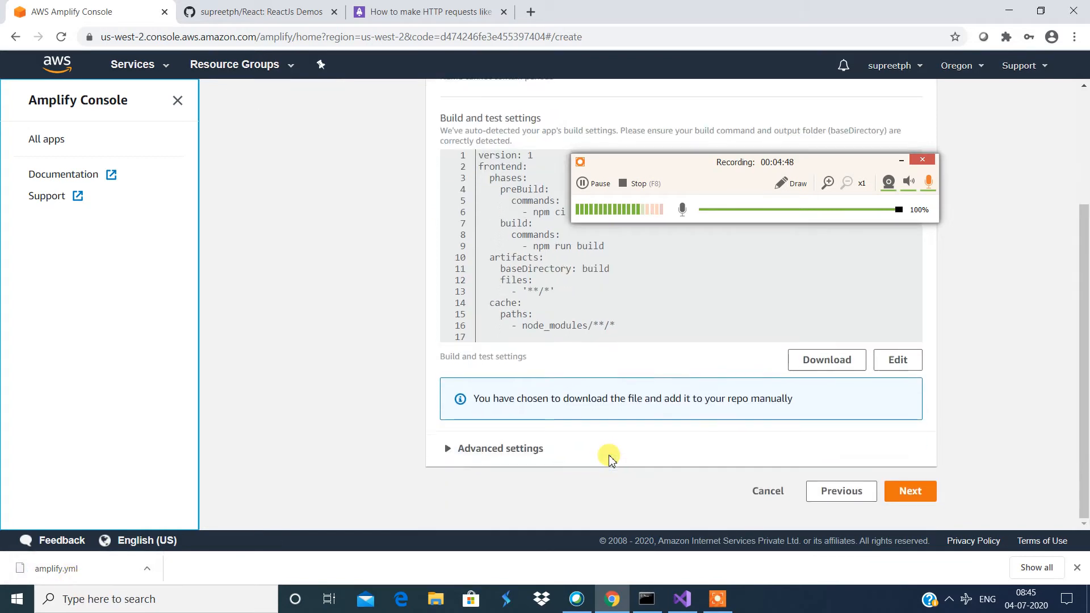
pyautogui.click(910, 497)
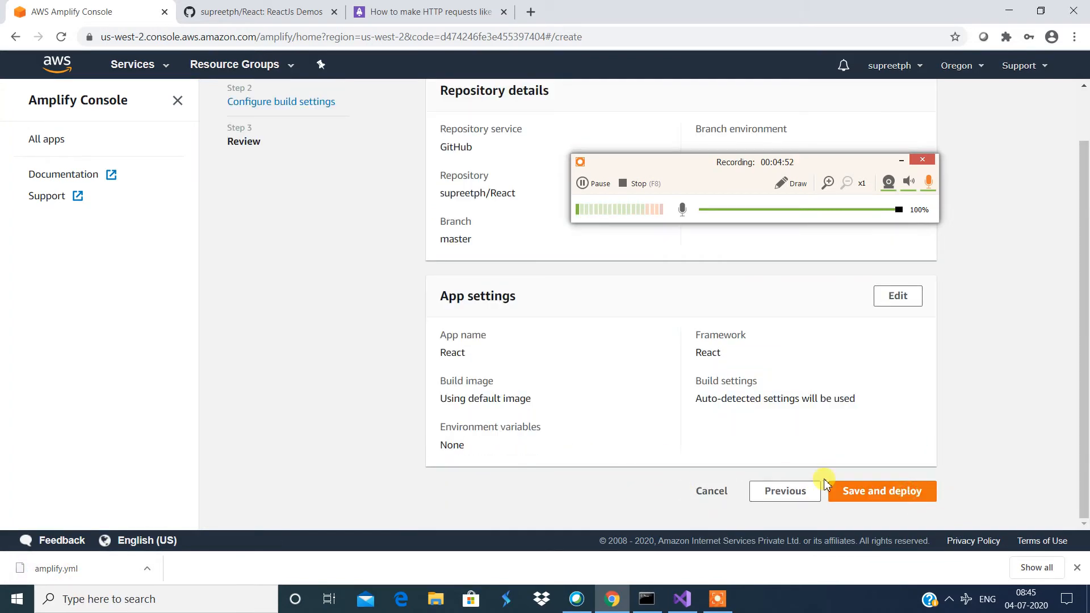
# Step: Save and deploy the React app, and follow the master branch's progress through the deployment stages
pyautogui.click(857, 496)
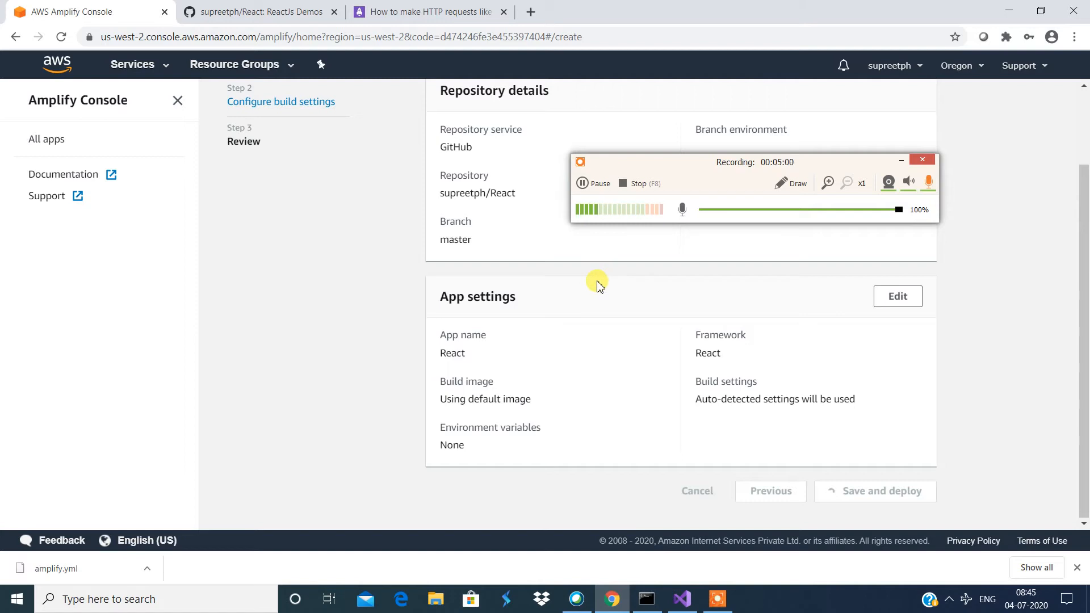
pyautogui.moveTo(672, 167); pyautogui.dragTo(604, 287)
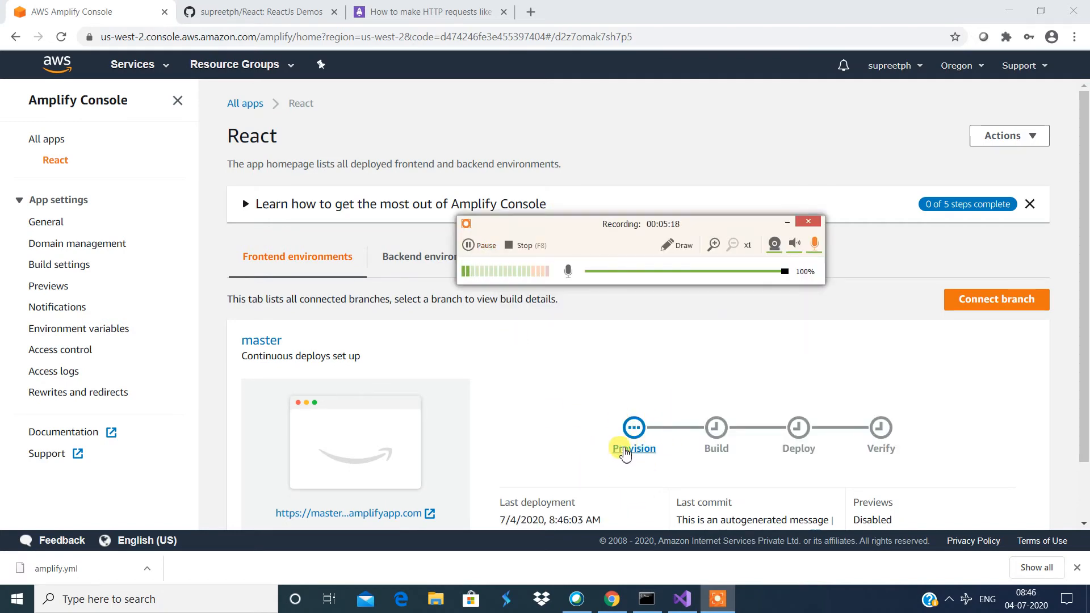
pyautogui.scroll(-1, 631, 455)
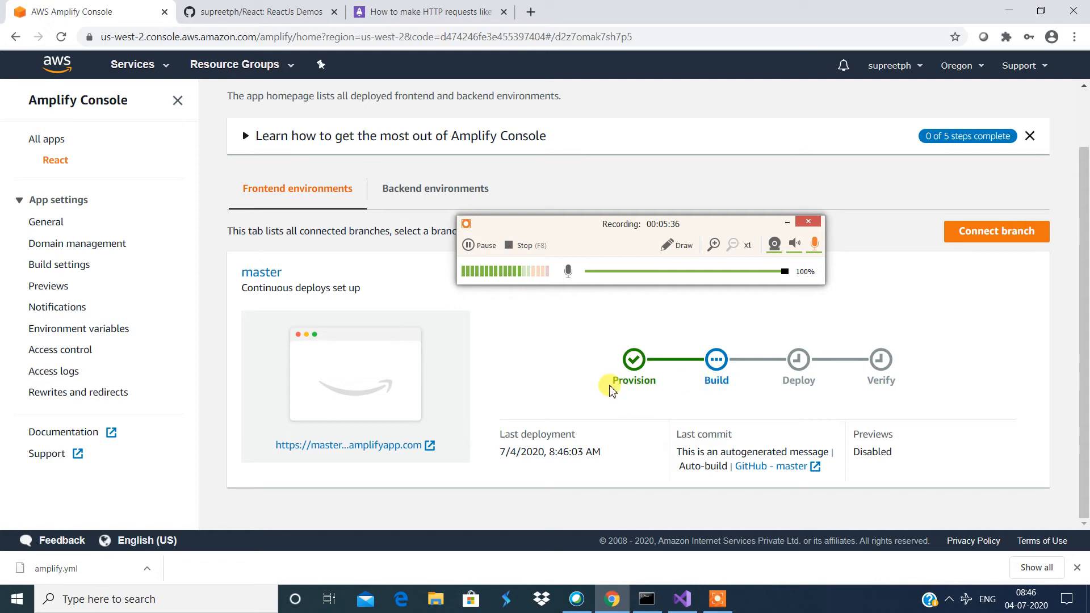
pyautogui.scroll(1, 519, 386)
pyautogui.scroll(-1, 519, 386)
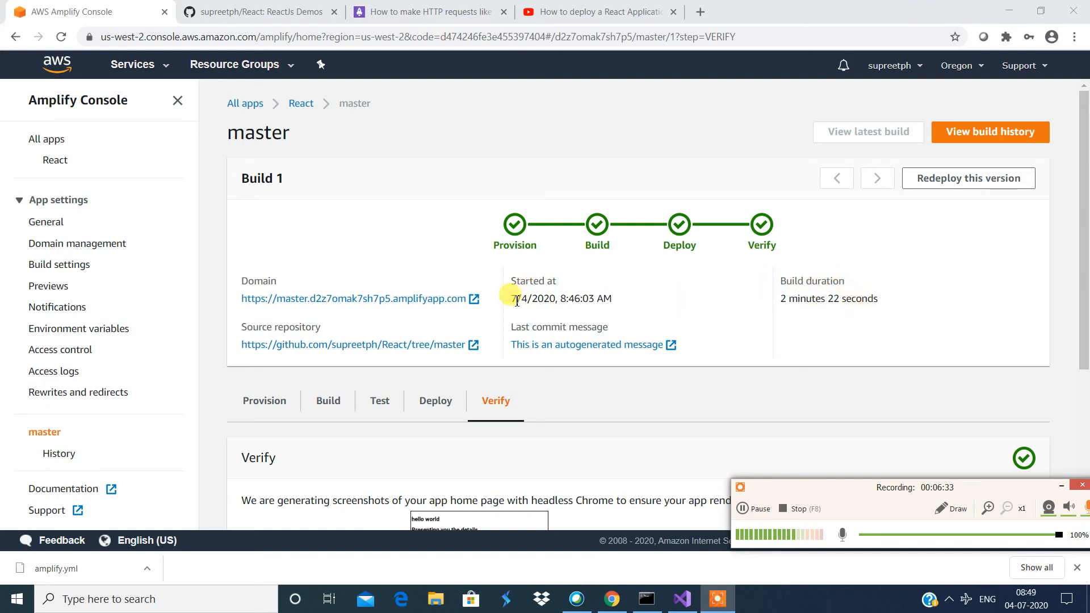
# Step: Check the build's start time and last commit message, opening the linked GitHub commit in a separate tab and closing it
pyautogui.moveTo(515, 301); pyautogui.dragTo(615, 302)
pyautogui.moveTo(518, 329); pyautogui.dragTo(608, 331)
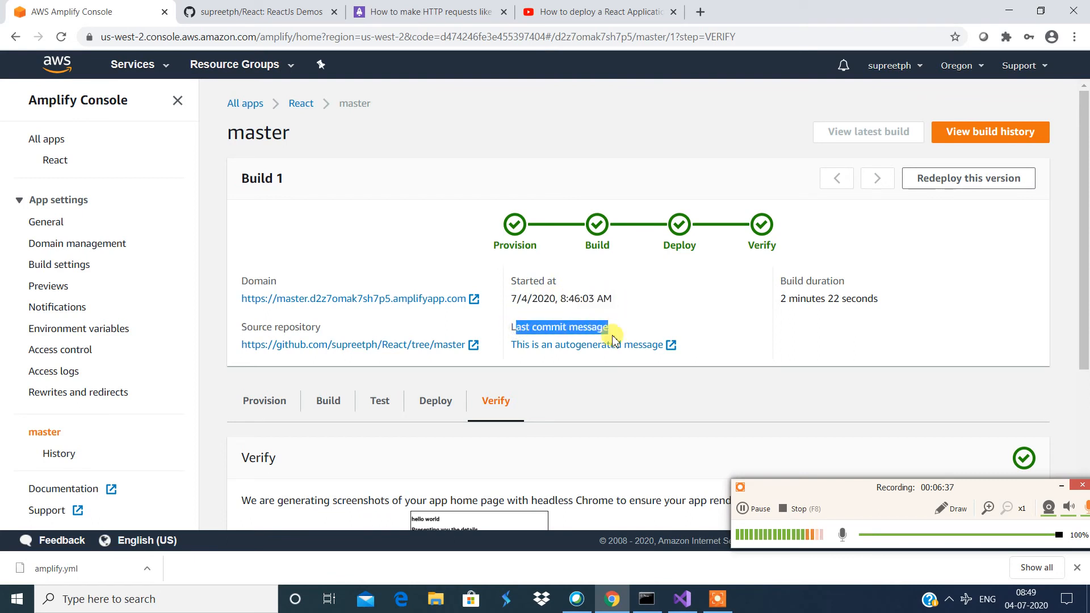
pyautogui.rightClick(582, 348)
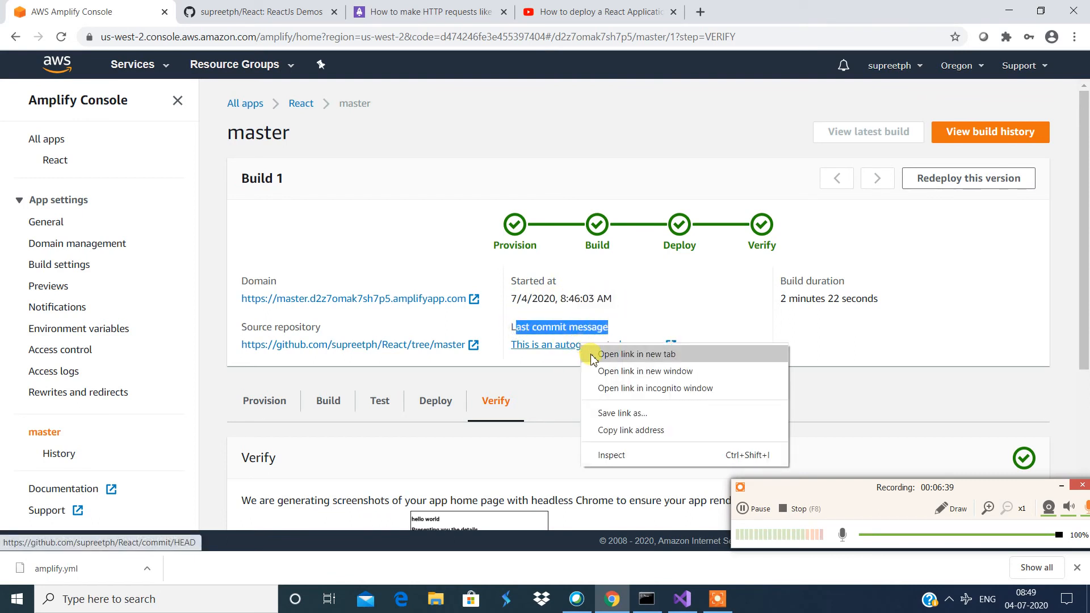
pyautogui.click(604, 355)
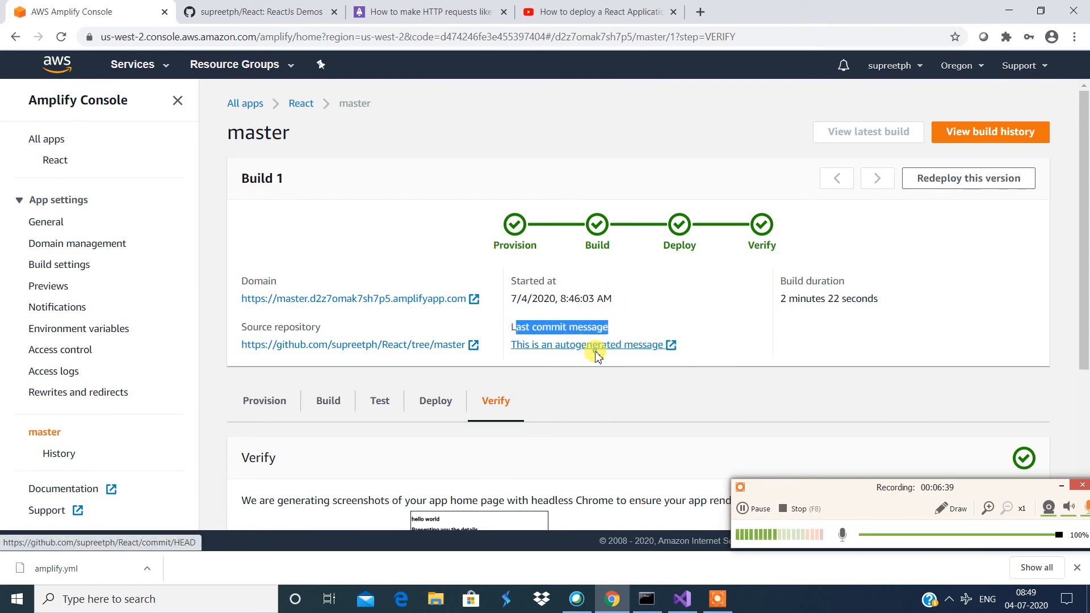
pyautogui.click(230, 17)
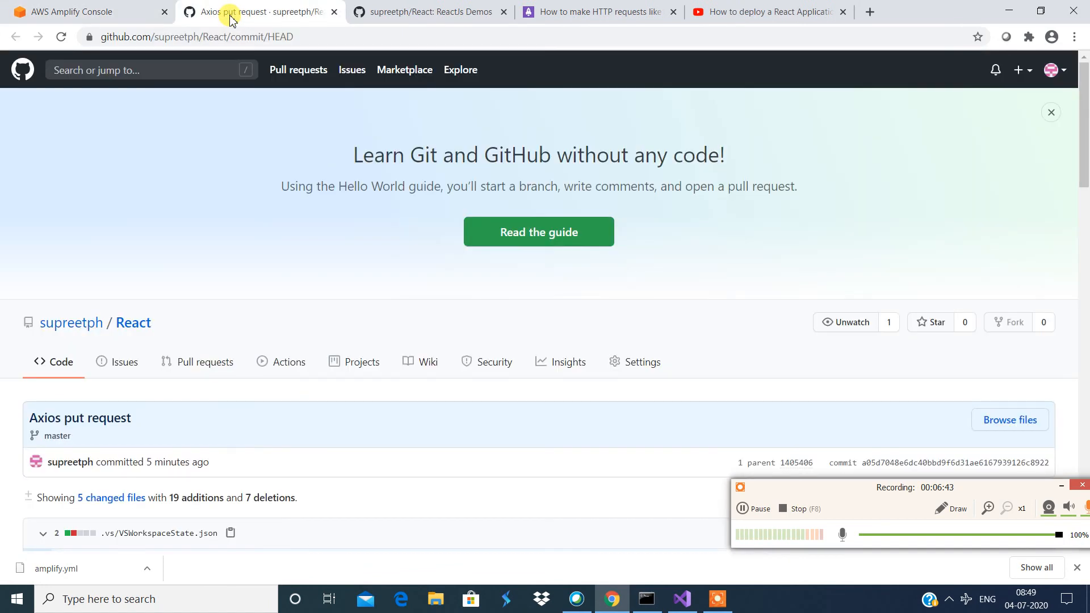
pyautogui.scroll(-1, 146, 384)
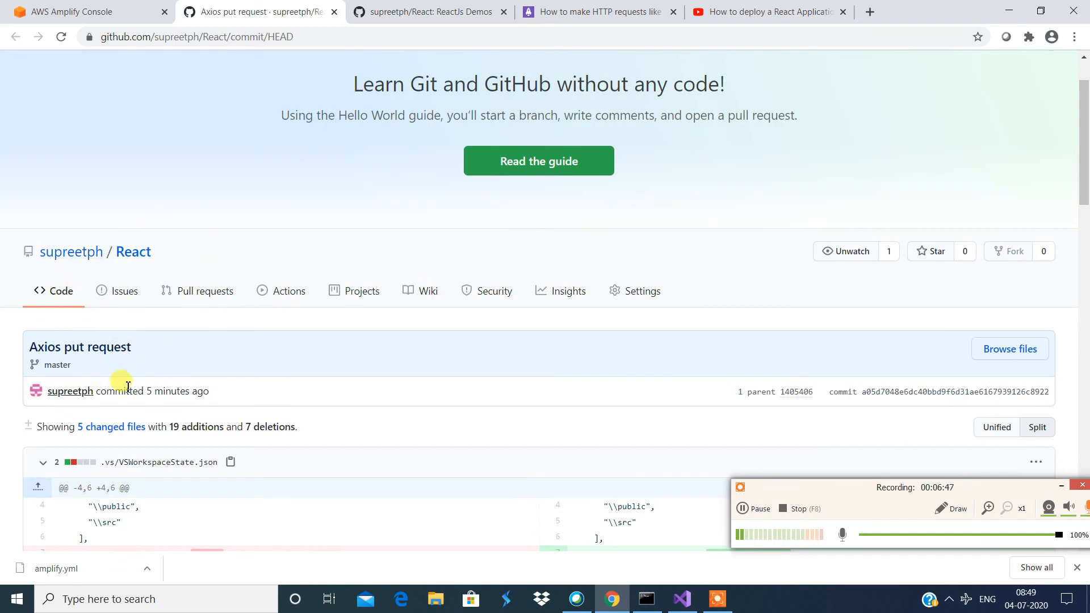
pyautogui.click(335, 12)
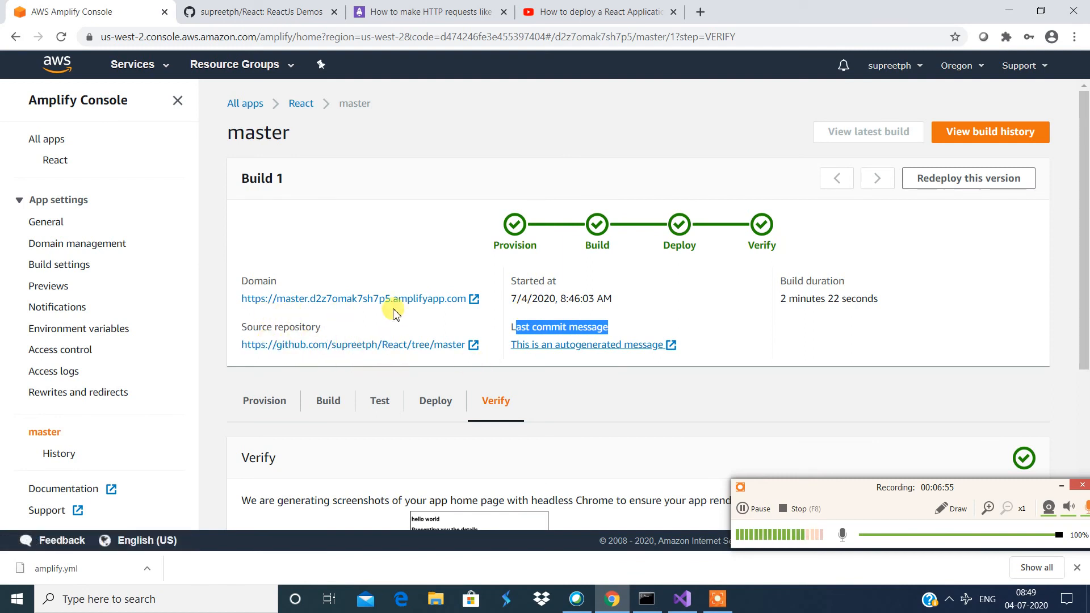
# Step: Open the deployed app's amplifyapp.com domain in a separate tab to check the live page, and close it
pyautogui.rightClick(281, 304)
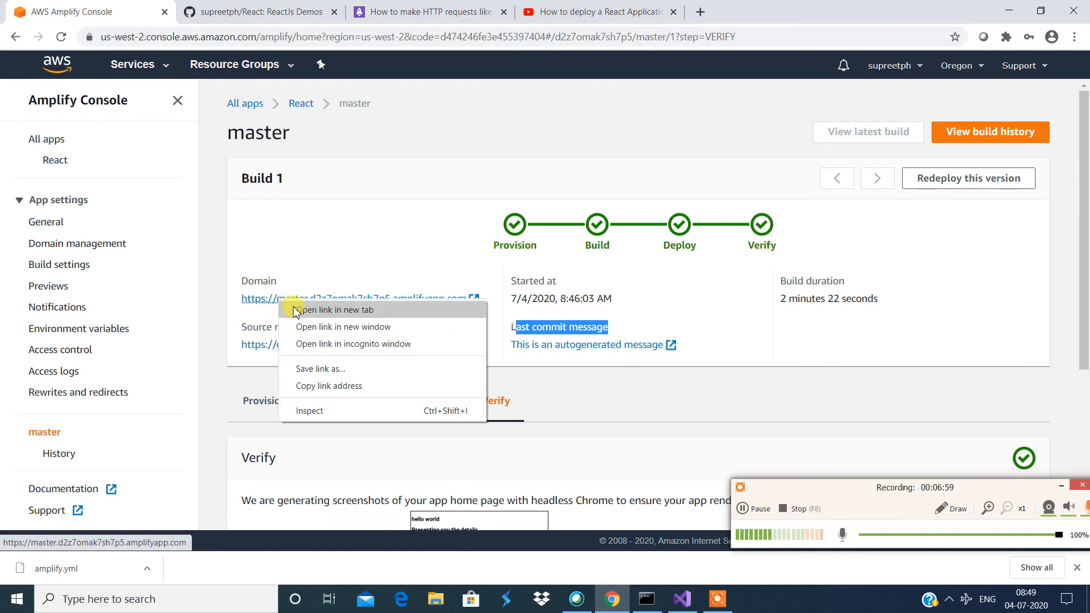
pyautogui.click(295, 310)
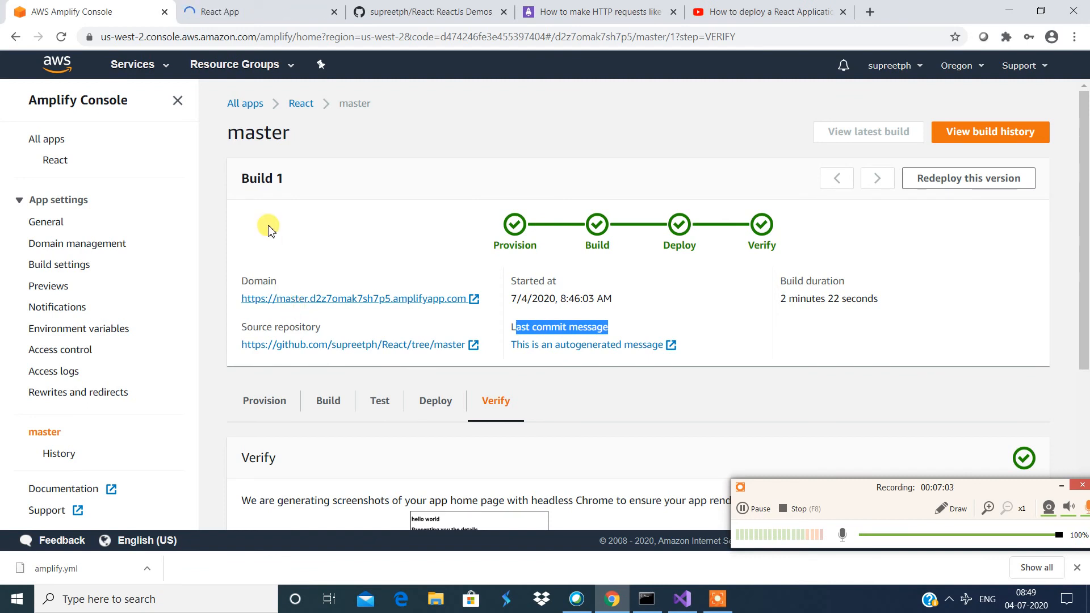
pyautogui.click(237, 16)
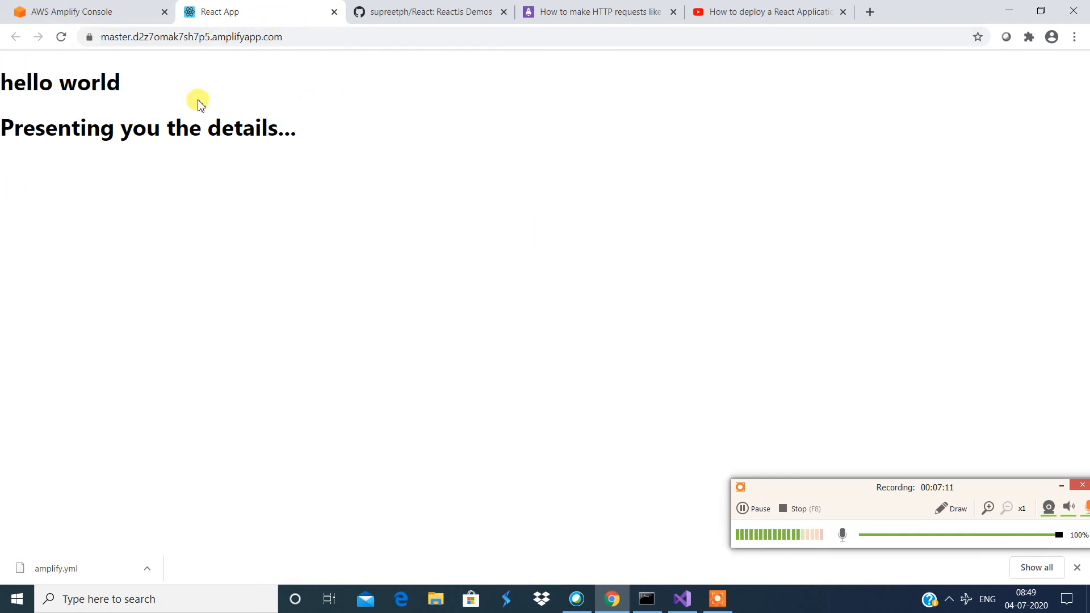
pyautogui.click(334, 12)
# Step: Examine the Verify screenshots showing how the app's home page renders on different mobile devices
pyautogui.scroll(-5, 520, 366)
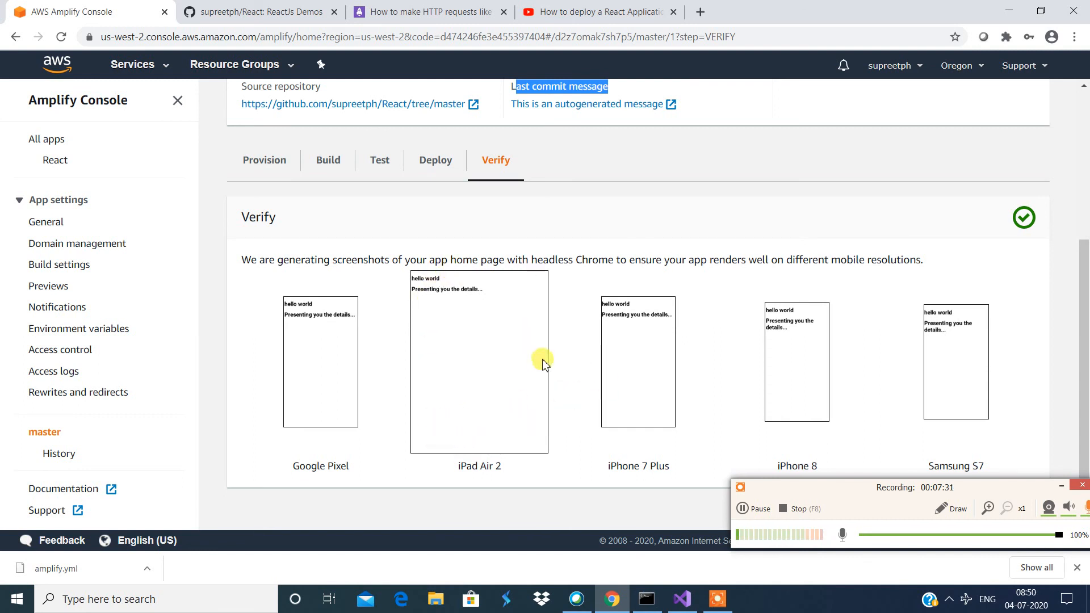
pyautogui.moveTo(860, 490); pyautogui.dragTo(770, 508)
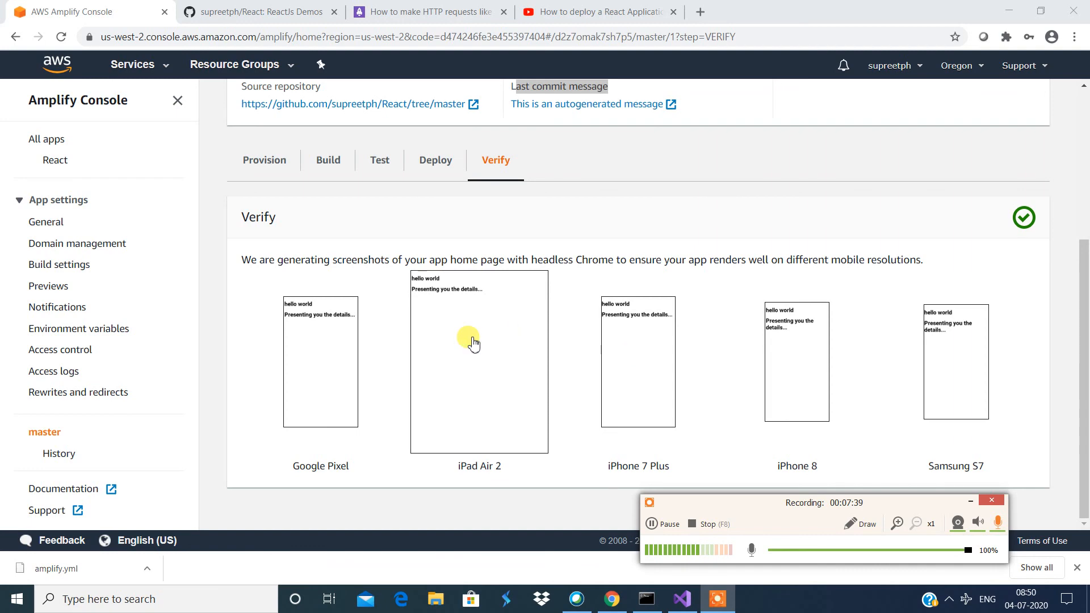
pyautogui.scroll(5, 473, 342)
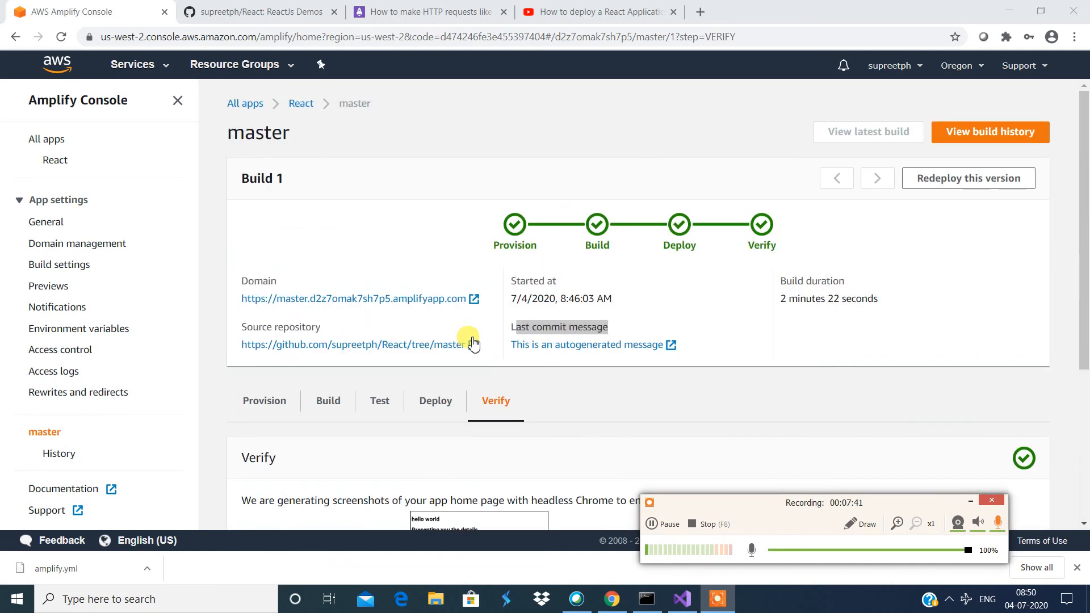